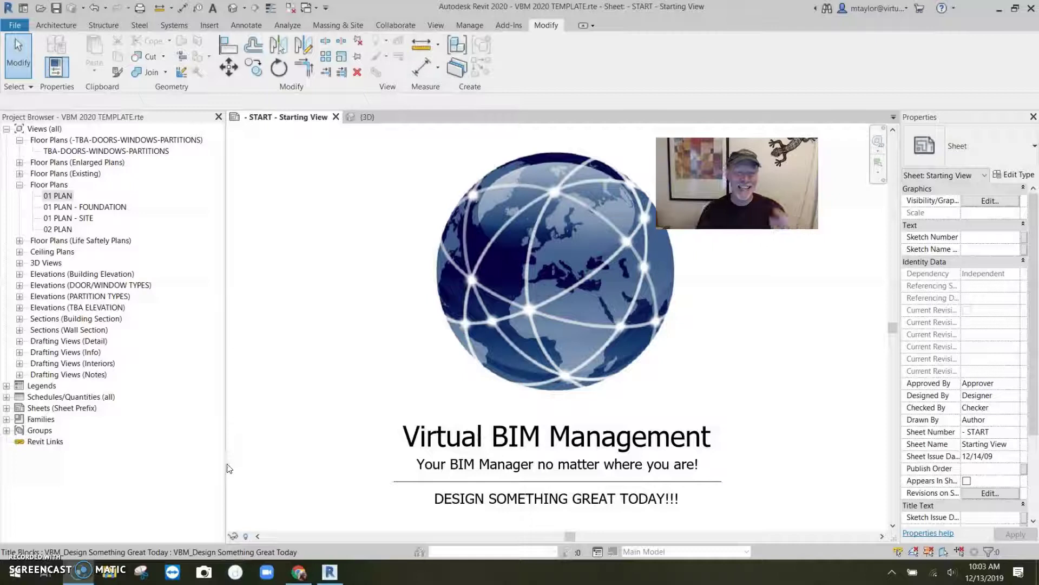
- Open the {3D} view and orient it to look straight down on the house and site
left_click(364, 117)
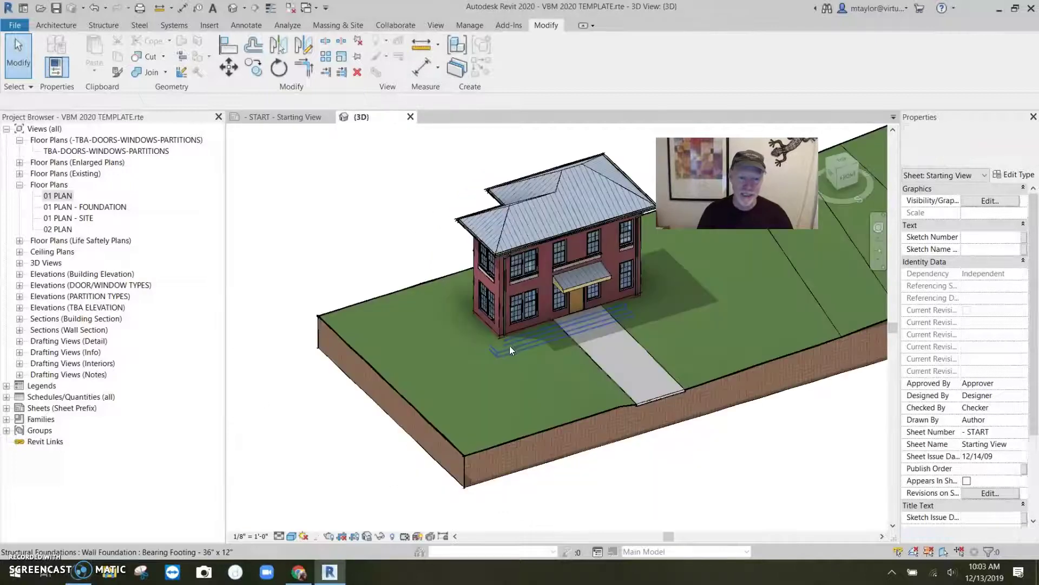
middle_click_drag(509, 370, 542, 371, "shift")
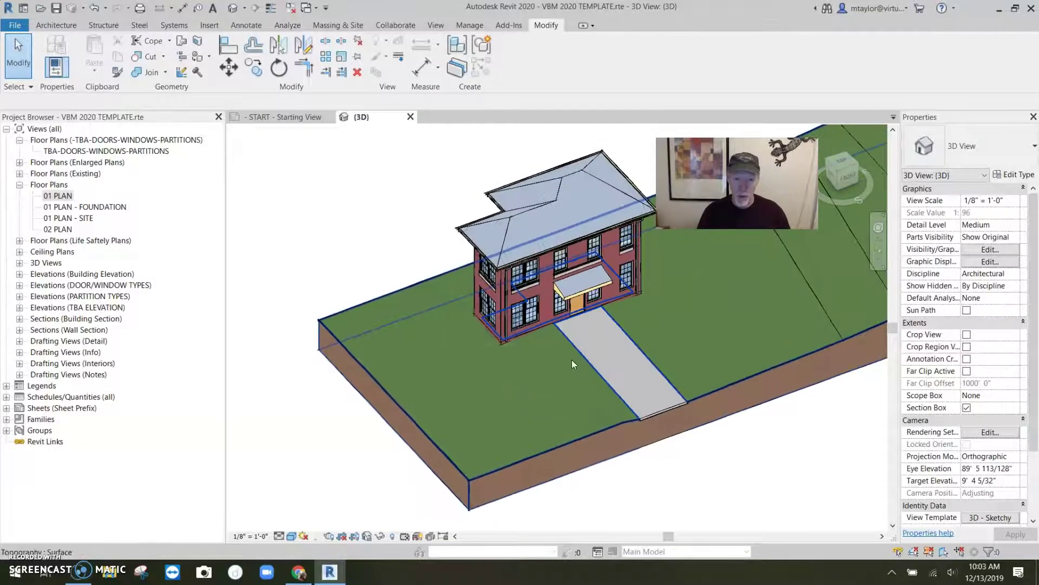
left_click(843, 162)
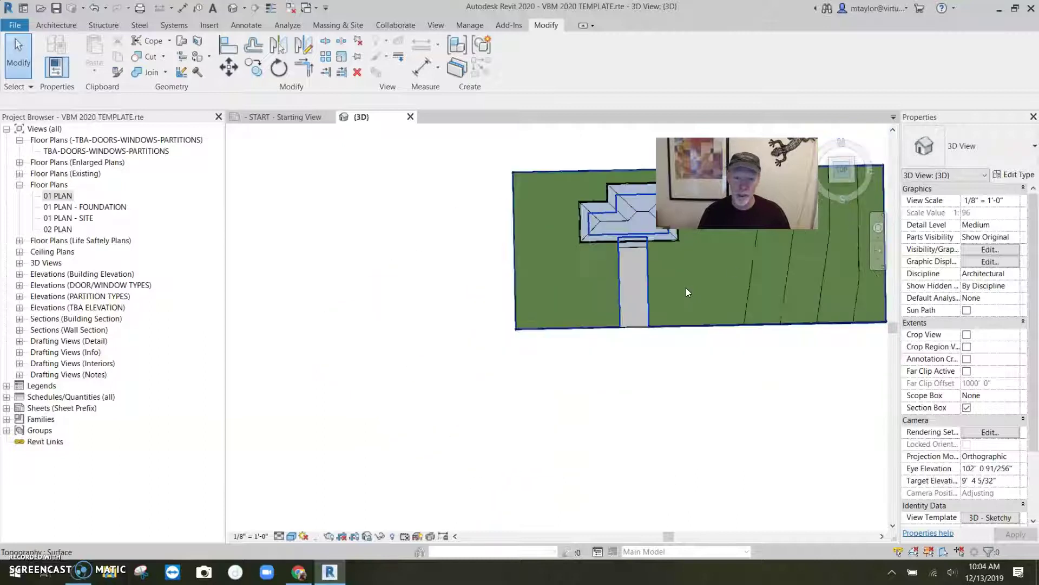
scroll(327, 338, "up", 2)
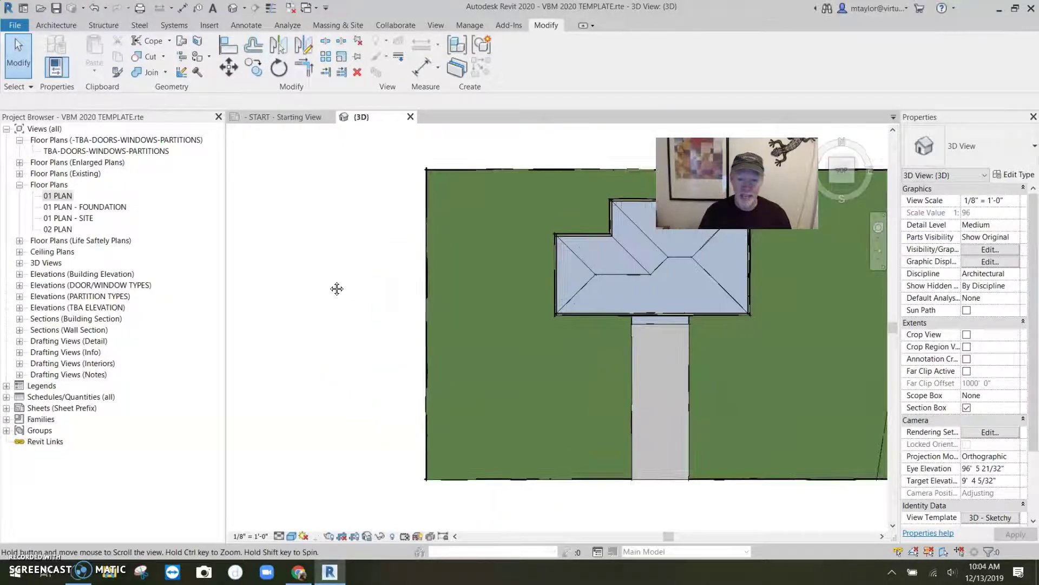
scroll(438, 265, "up", 1)
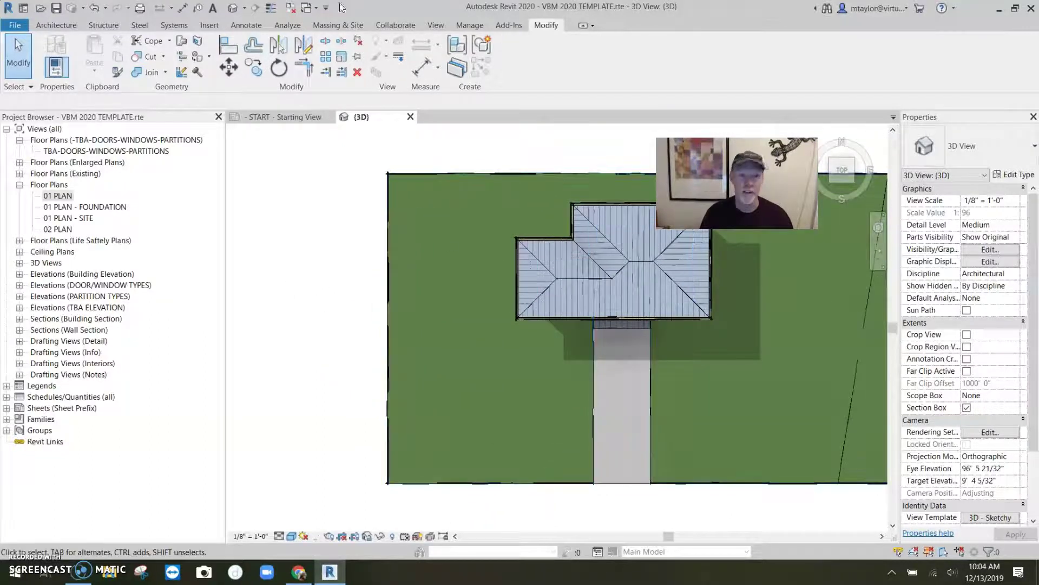
- Create a straight 10' railing of type Fence on the lawn near the northwest corner of the site
left_click(56, 25)
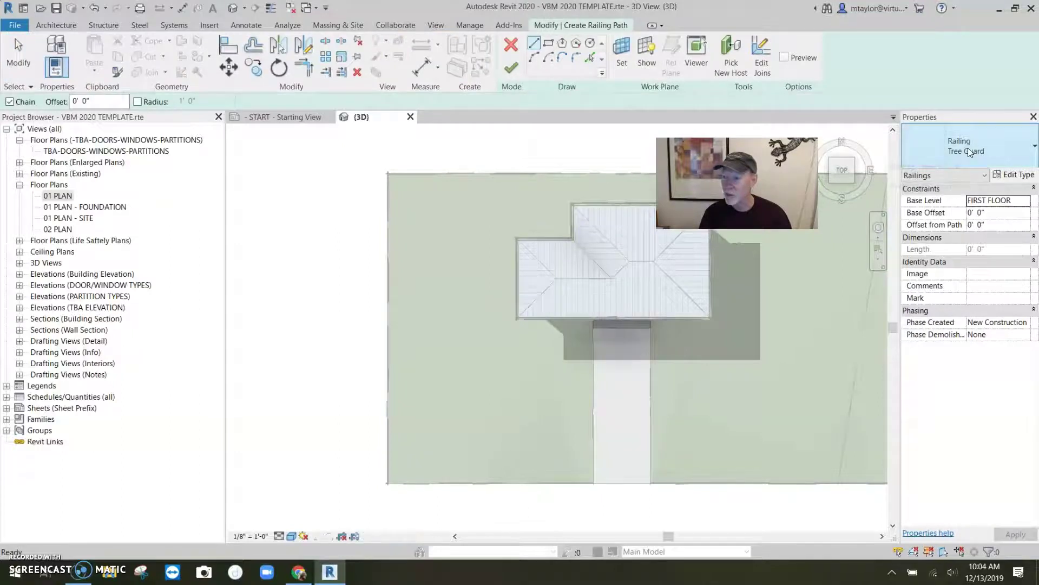
left_click(968, 148)
scroll(931, 239, "up", 2)
left_click(931, 237)
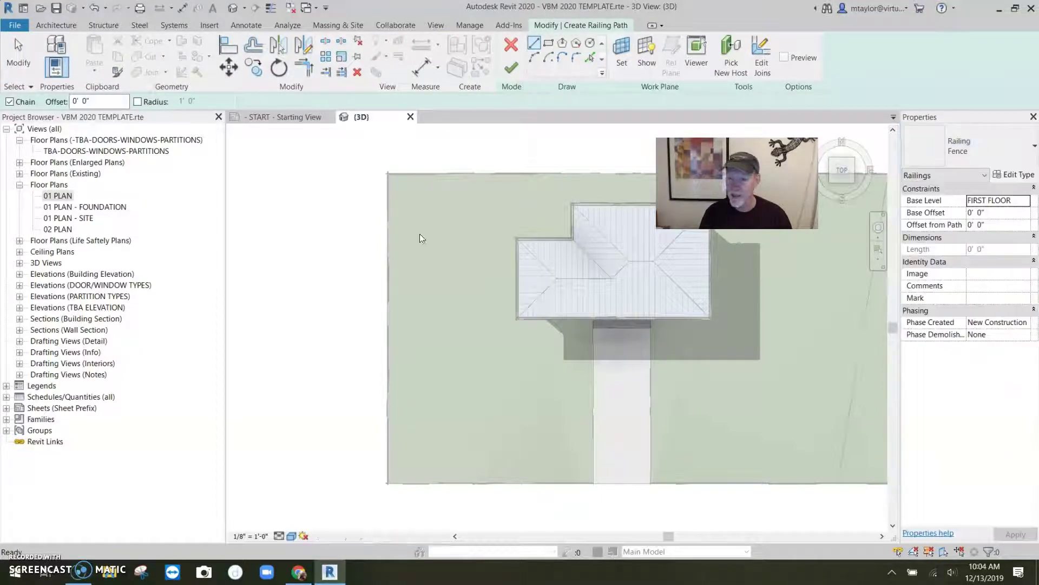
left_click(478, 187)
left_click(511, 67)
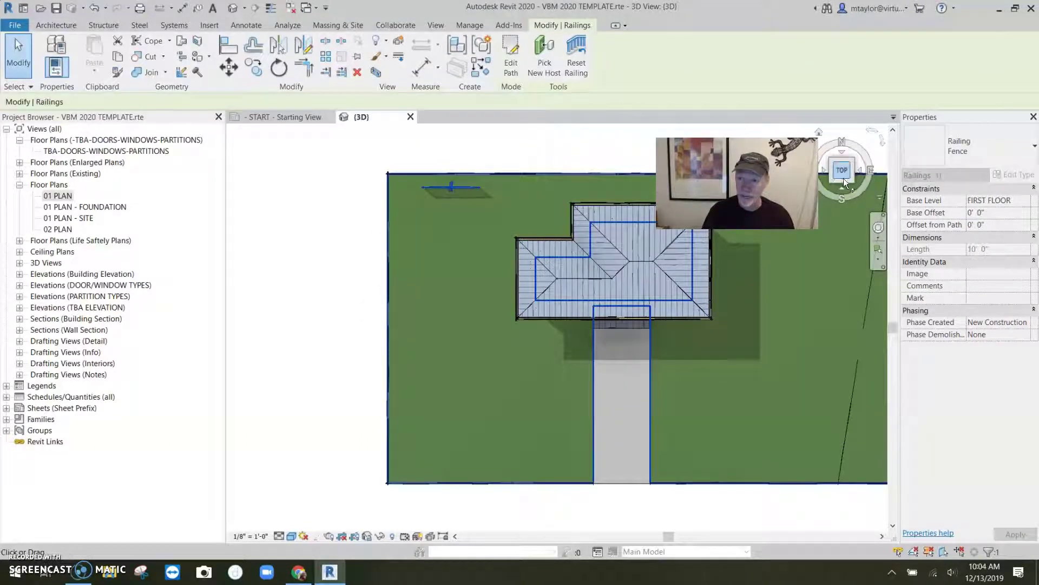
- Examine the new fence railing up close from an angled 3D viewpoint
left_click(832, 186)
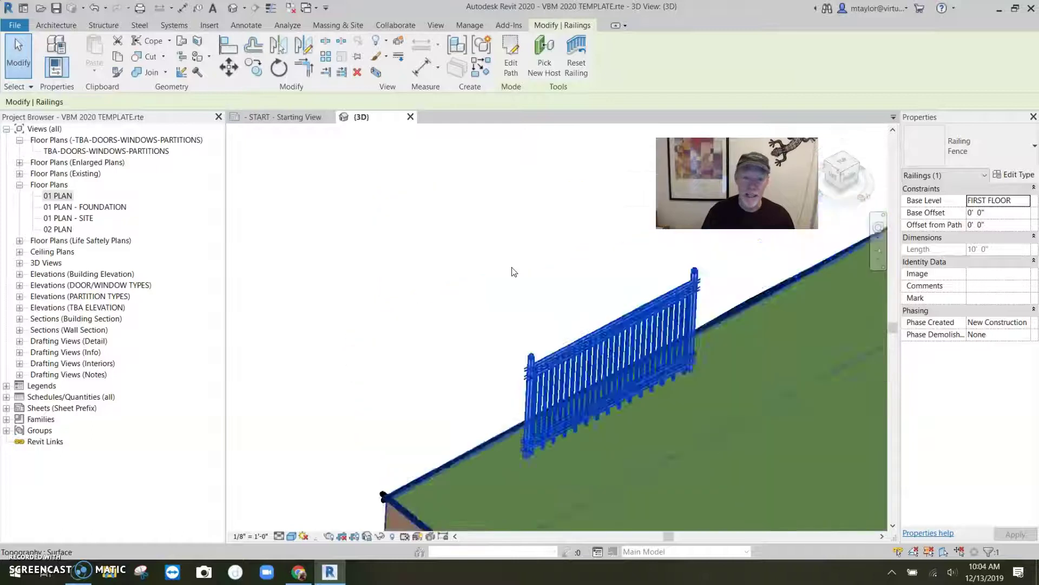
left_click(398, 264)
middle_click_drag(349, 274, 256, 243, "shift")
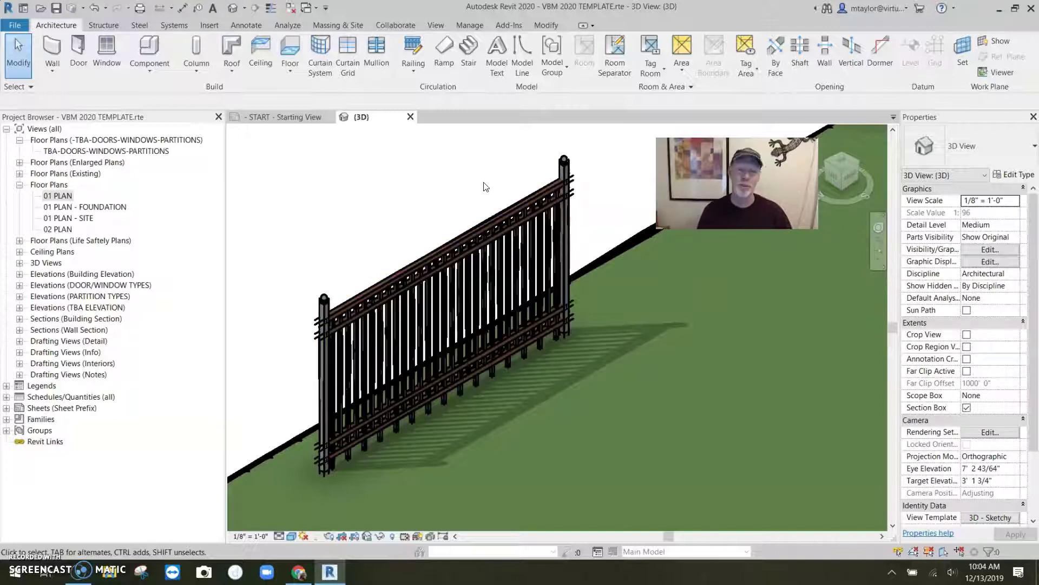
- From the top view, array the fence railing southward as 15 ungrouped copies spaced 4' apart
left_click(842, 162)
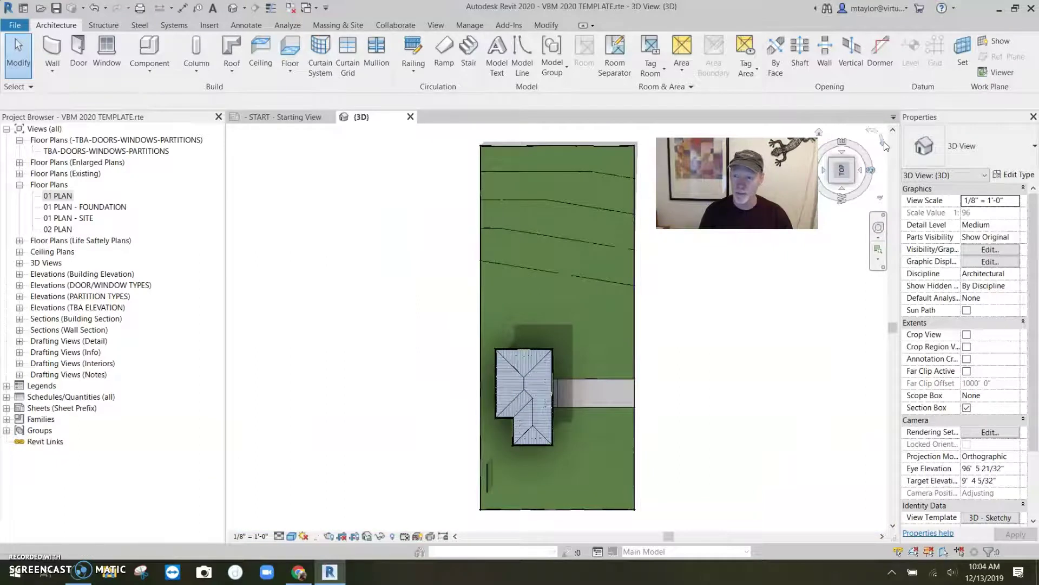
left_click(884, 144)
scroll(386, 272, "up", 5)
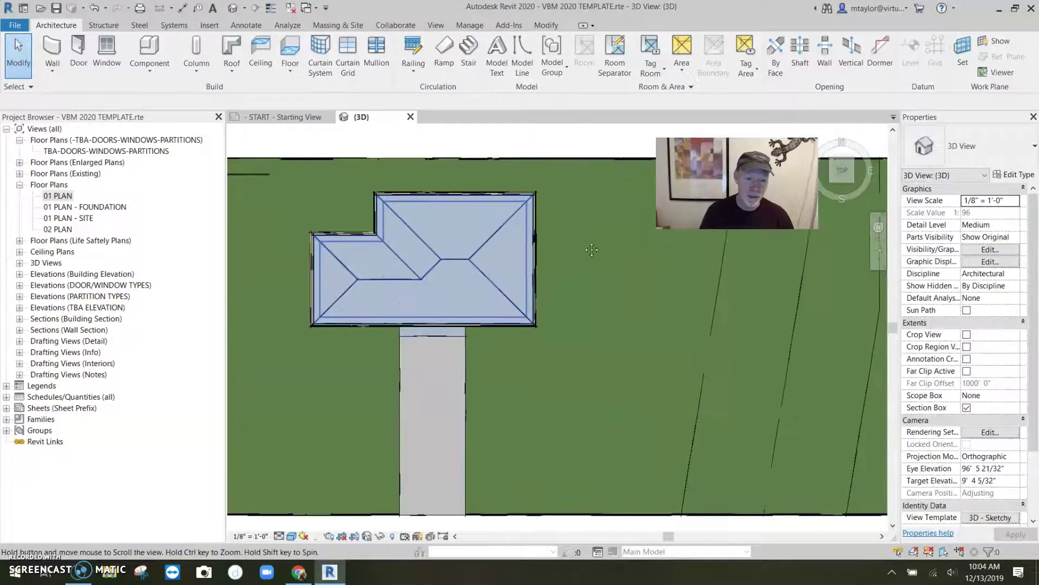
middle_click_drag(592, 250, 622, 248)
scroll(592, 232, "down", 2)
left_click(436, 186)
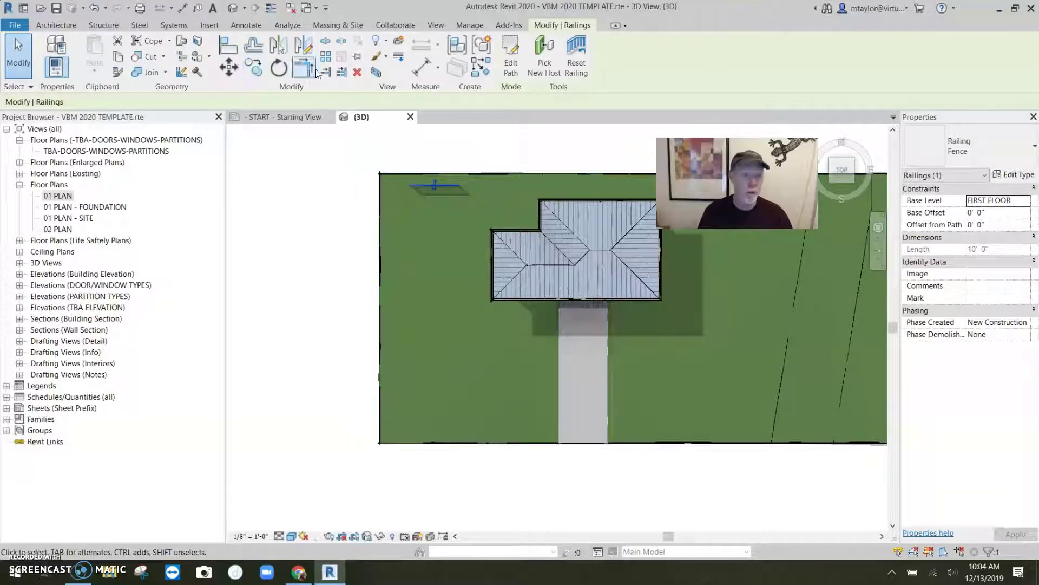
key("a")
key("r")
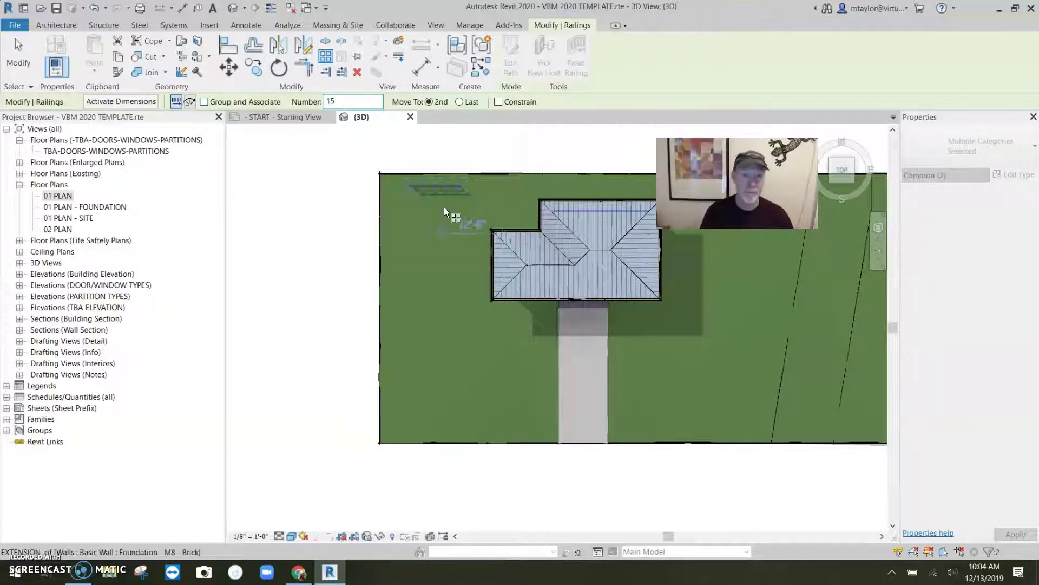
left_click(424, 187)
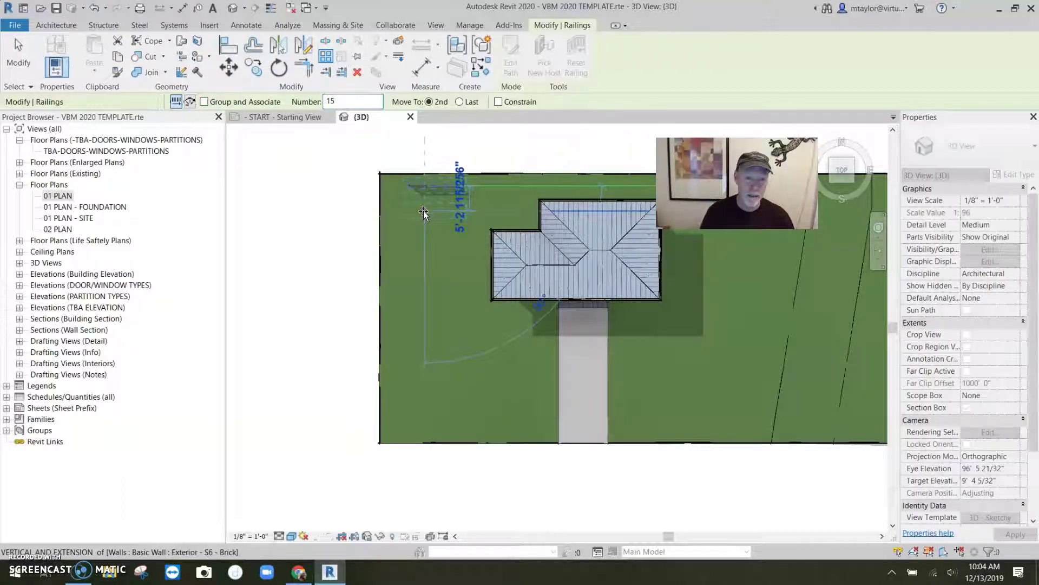
type("4'")
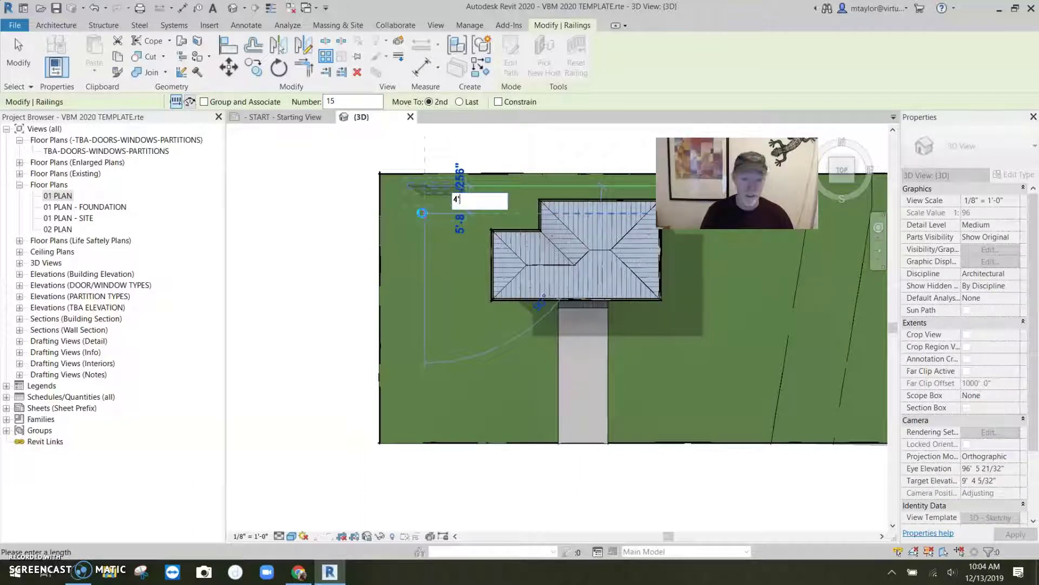
key("Return")
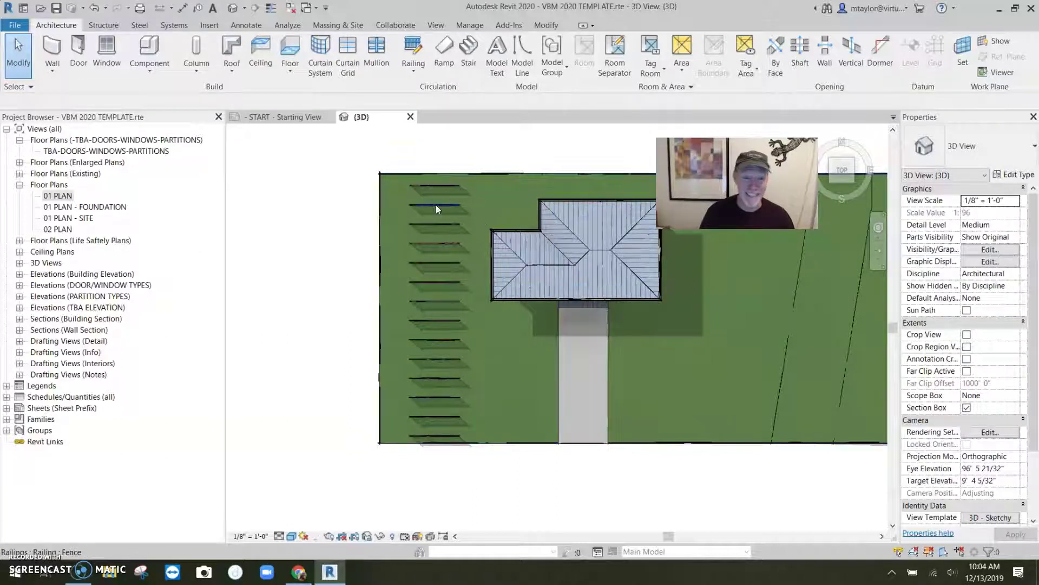
- Change the second railing in the row to Guardrail - Glass Panel and the third to Guardrail - Pipe
scroll(436, 206, "up", 2)
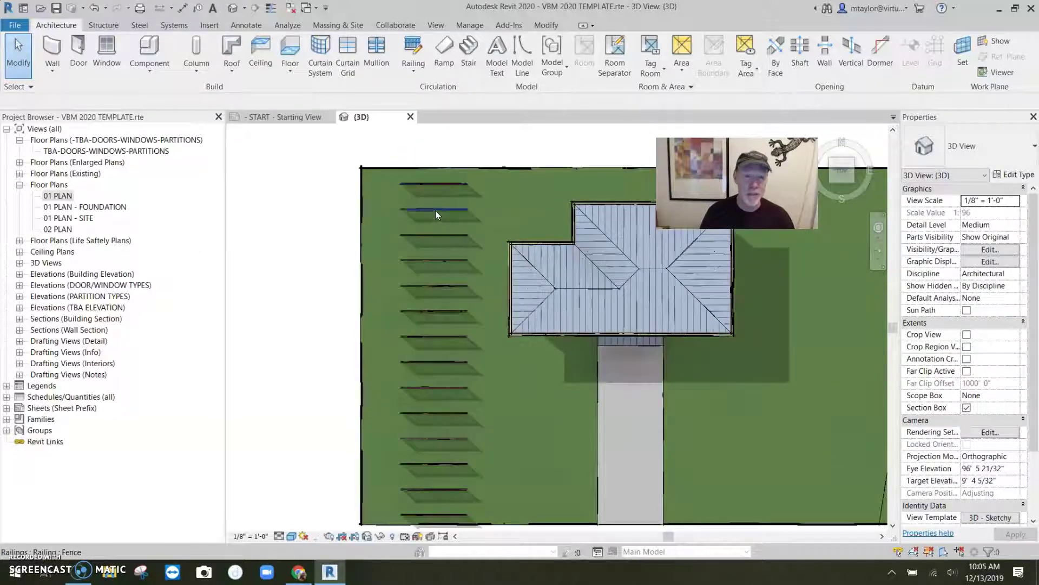
left_click(436, 212)
left_click(975, 147)
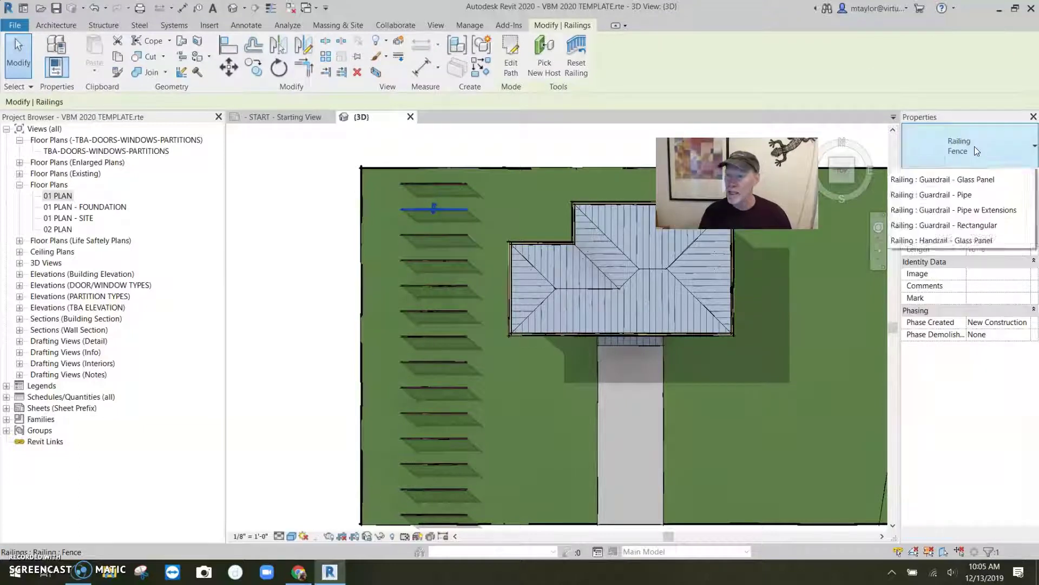
left_click(931, 246)
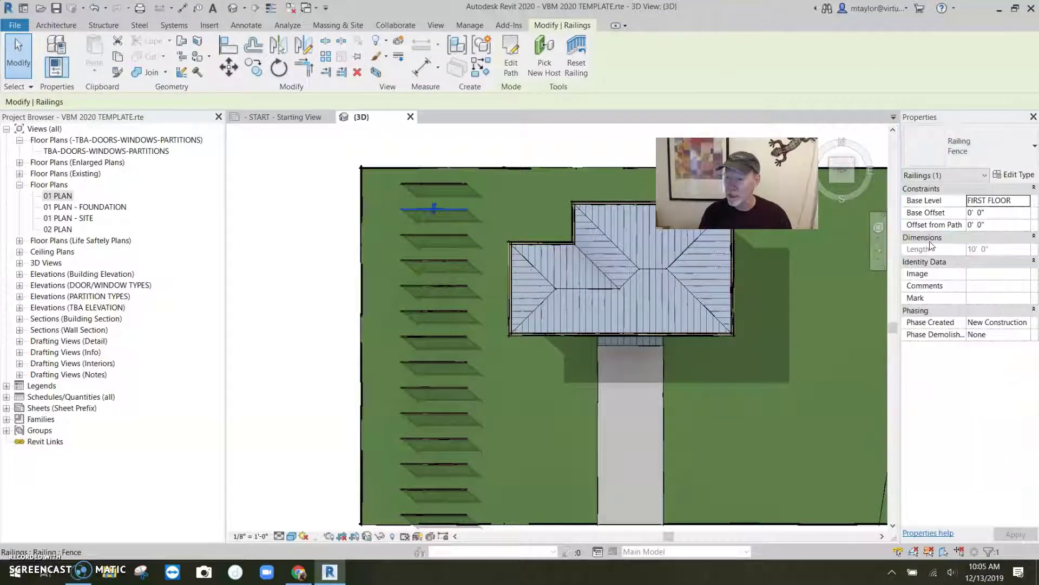
left_click(979, 154)
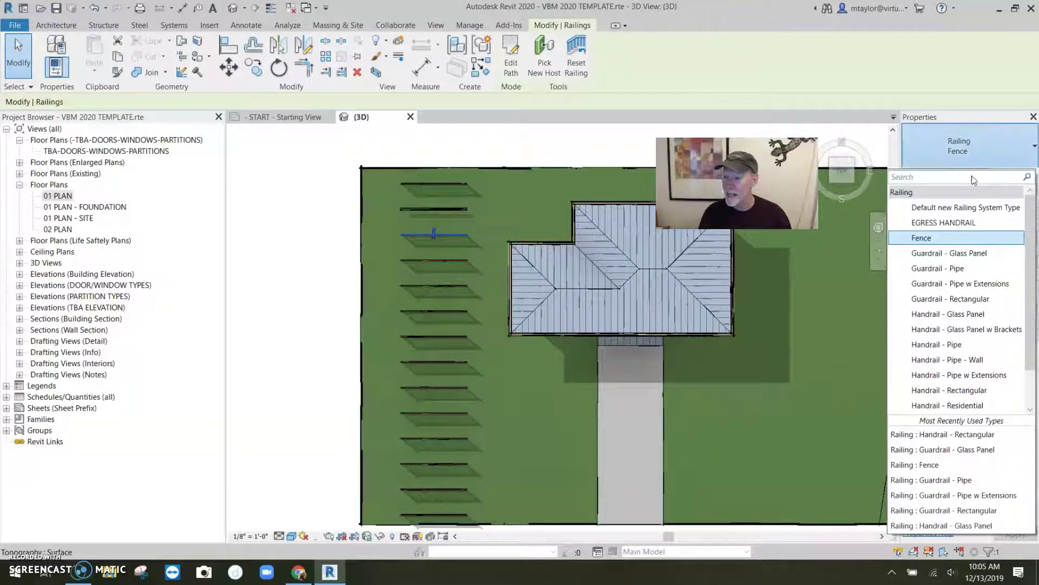
left_click(954, 268)
- Change the fourth railing to Guardrail - Pipe w Extensions and the fifth to Guardrail - Rectangular
left_click(450, 259)
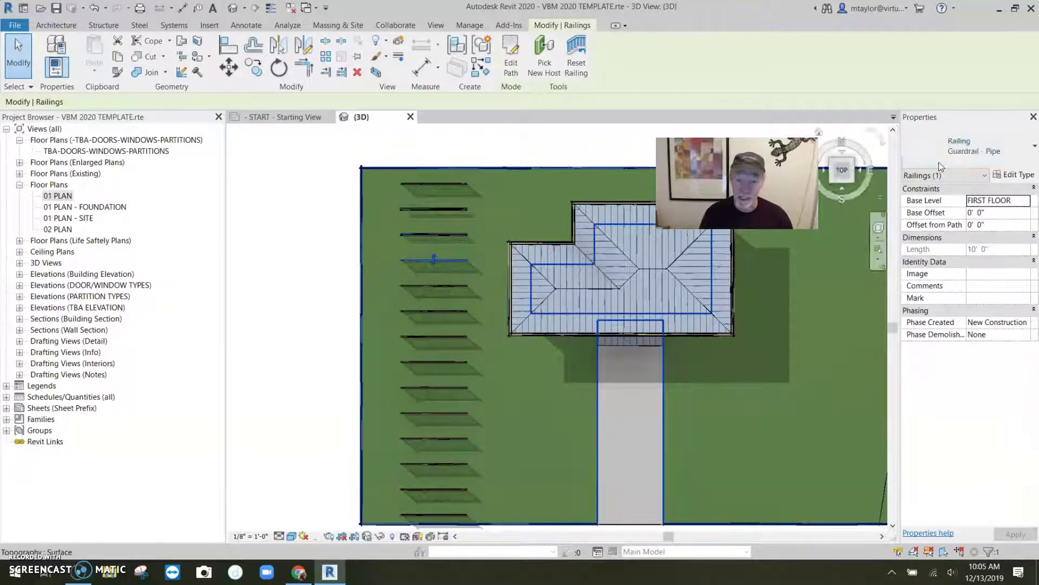
left_click(967, 147)
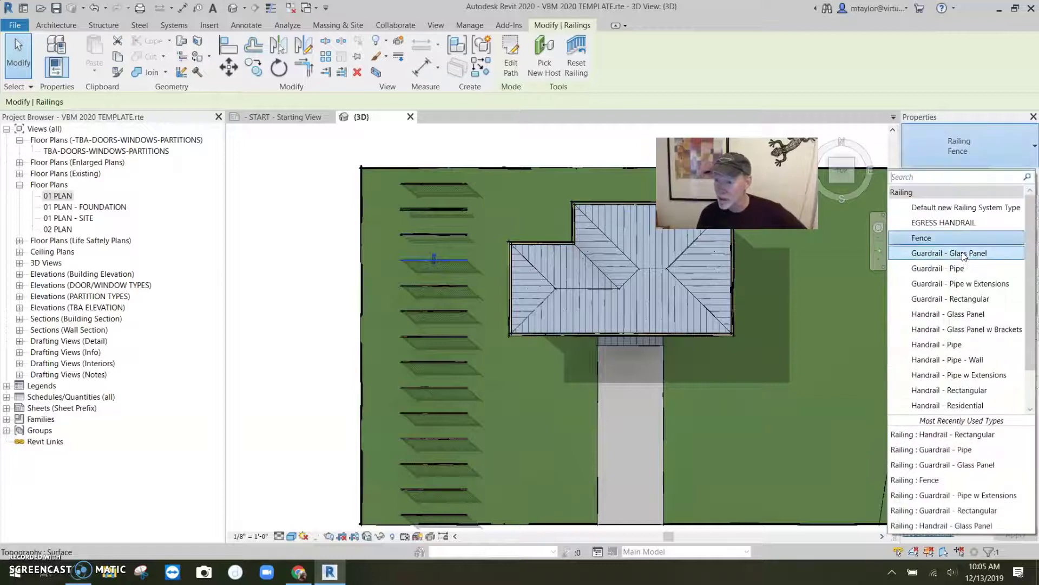
left_click(960, 284)
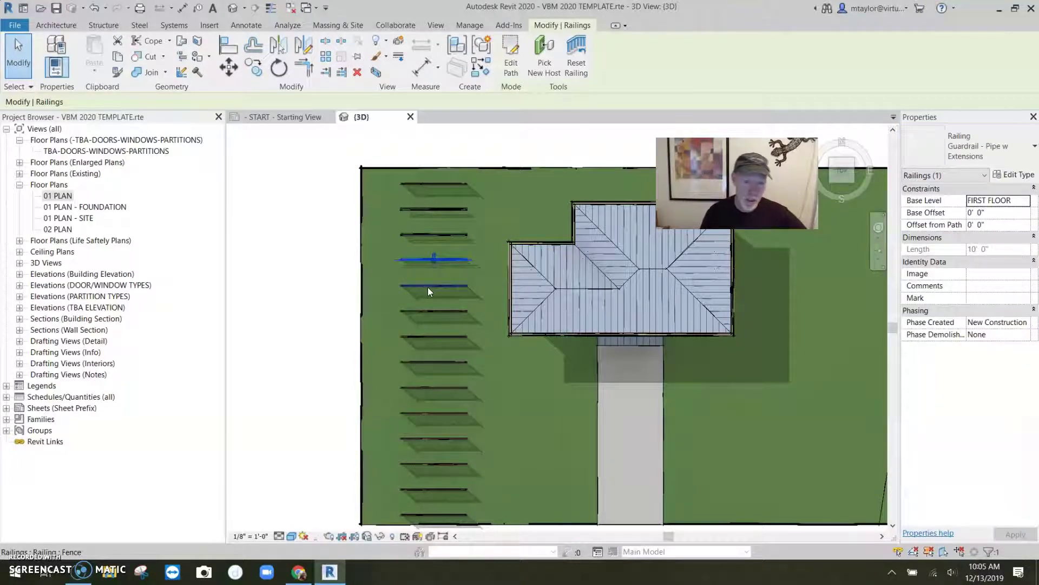
left_click(449, 284)
left_click(924, 155)
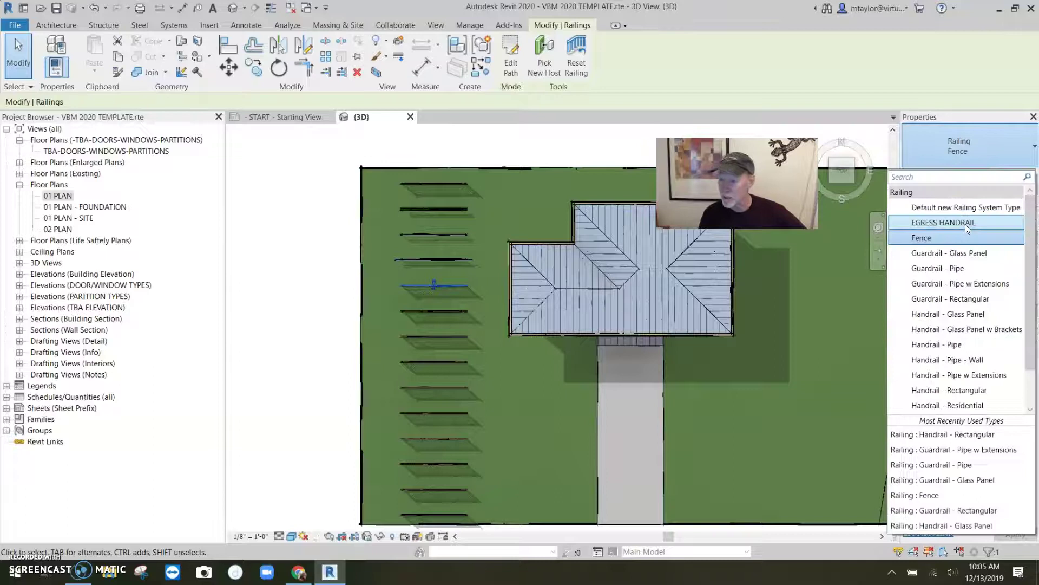
left_click(959, 299)
- Change the sixth railing to Handrail - Glass Panel and the seventh to Handrail - Glass Panel w Brackets
left_click(435, 310)
left_click(989, 144)
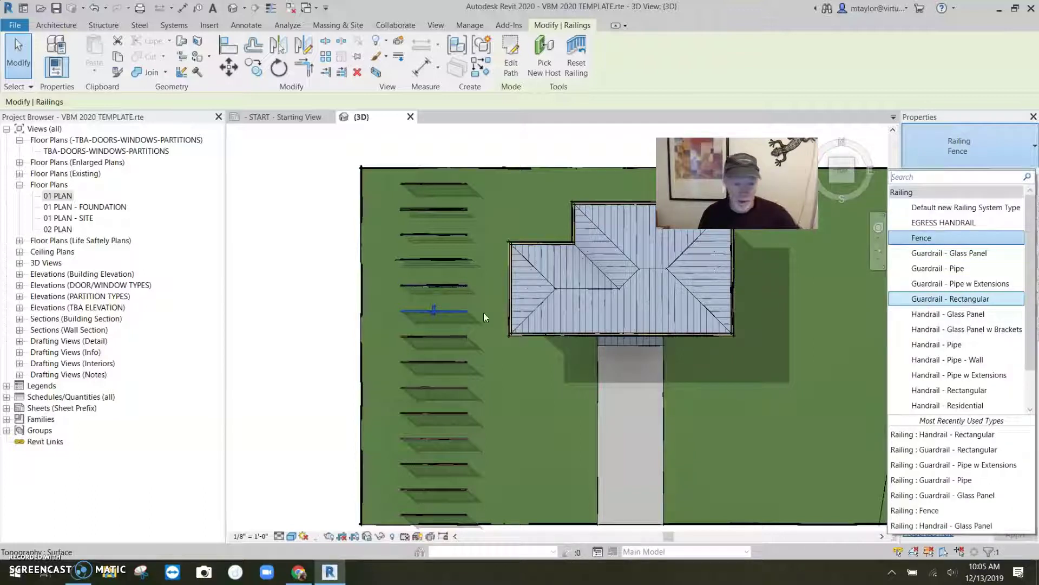
left_click(468, 319)
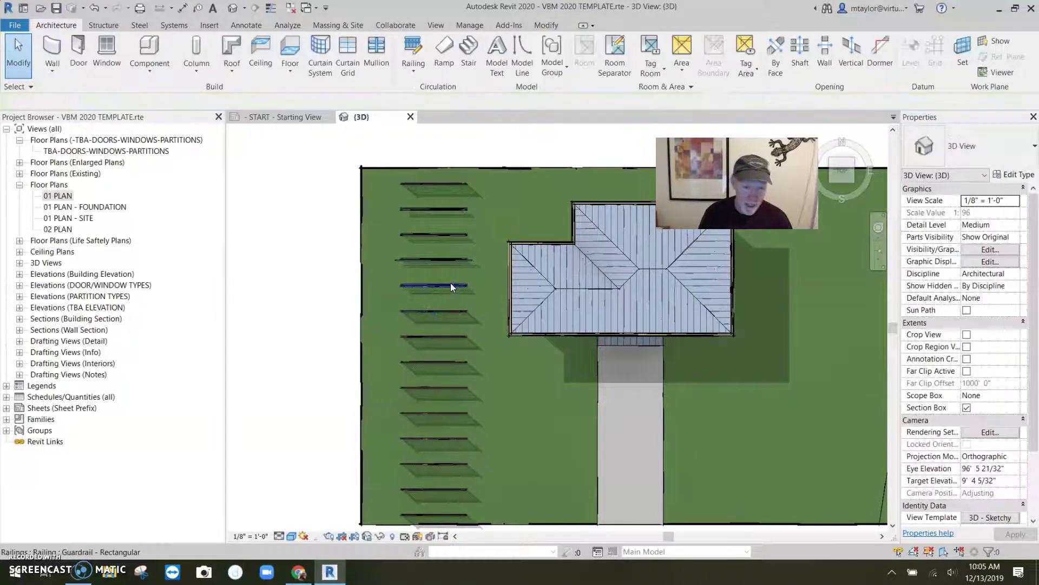
left_click(449, 283)
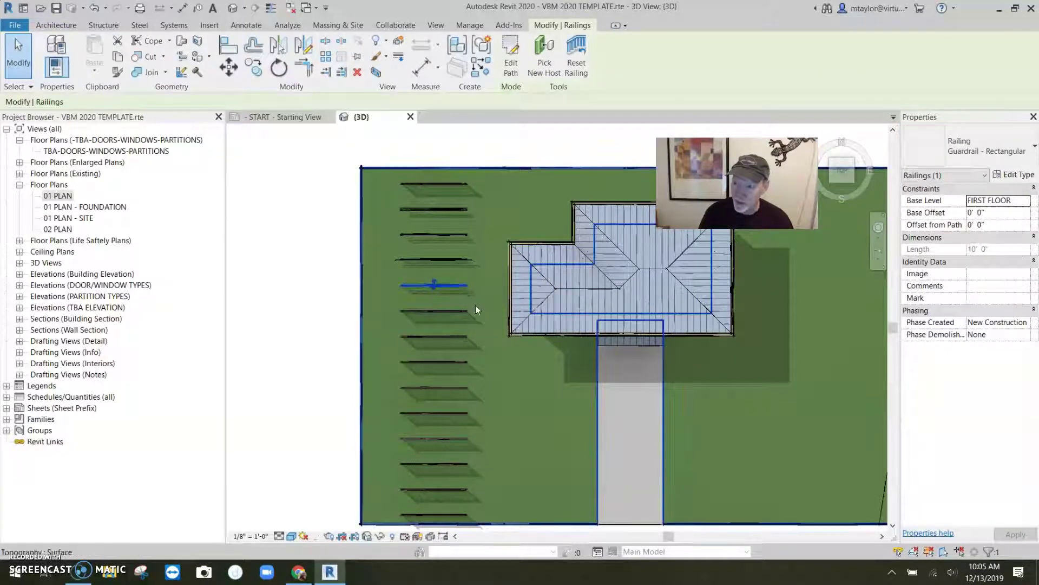
left_click(449, 310)
left_click(983, 141)
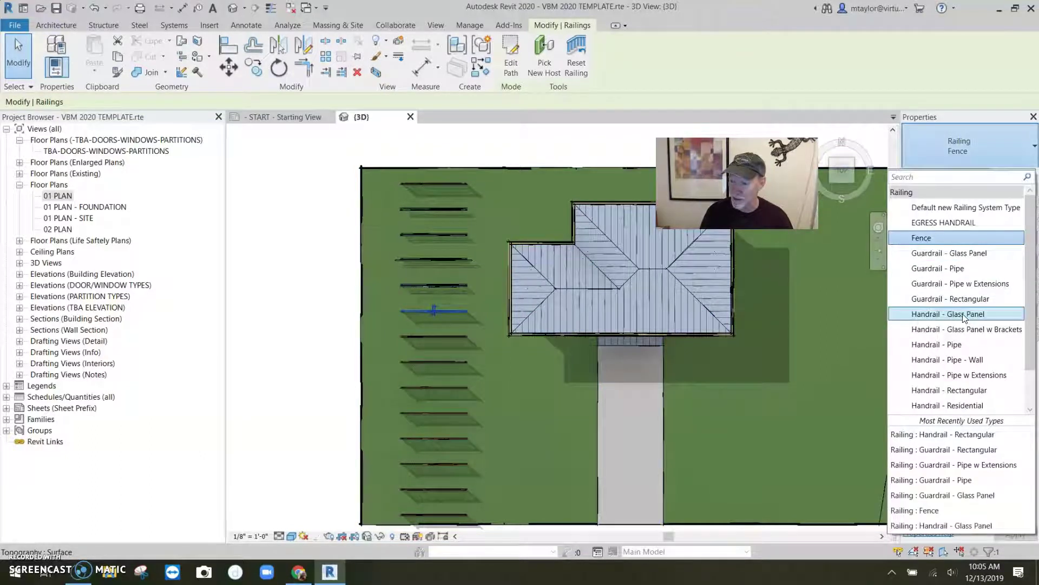
left_click(434, 337)
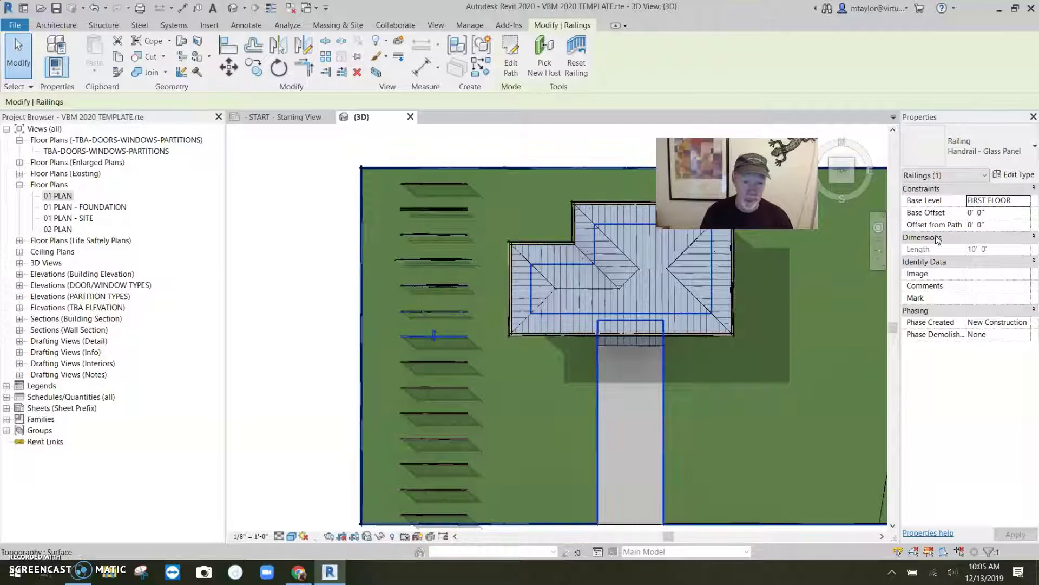
left_click(990, 149)
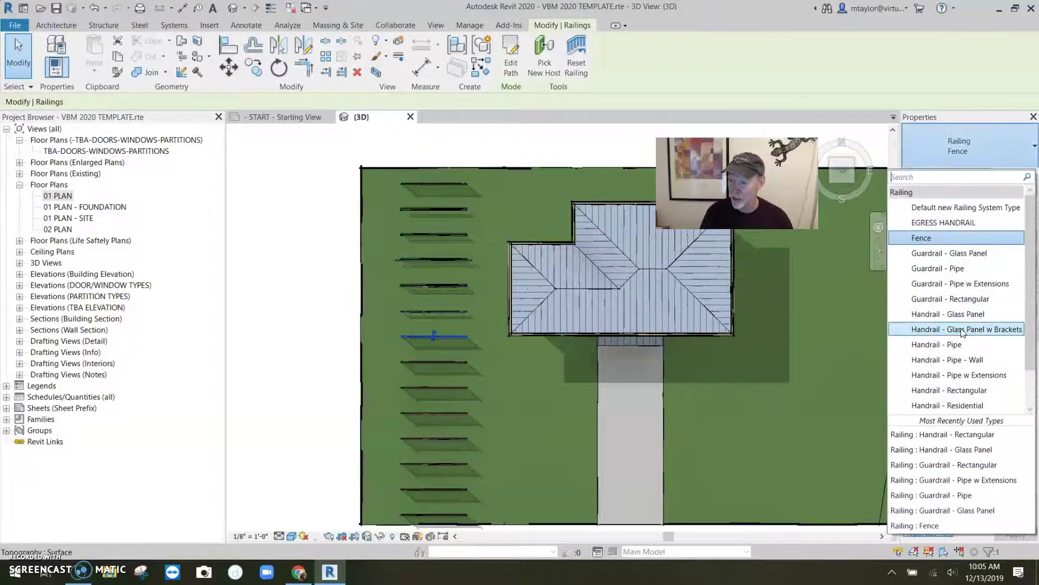
- Change the eighth railing in the row to Handrail - Pipe
left_click(428, 365)
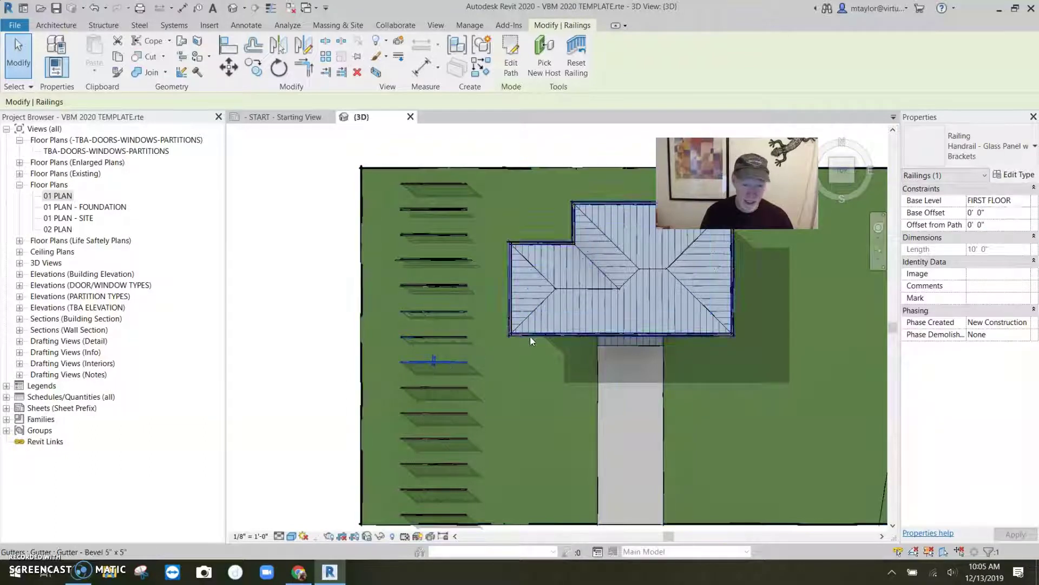
left_click(957, 153)
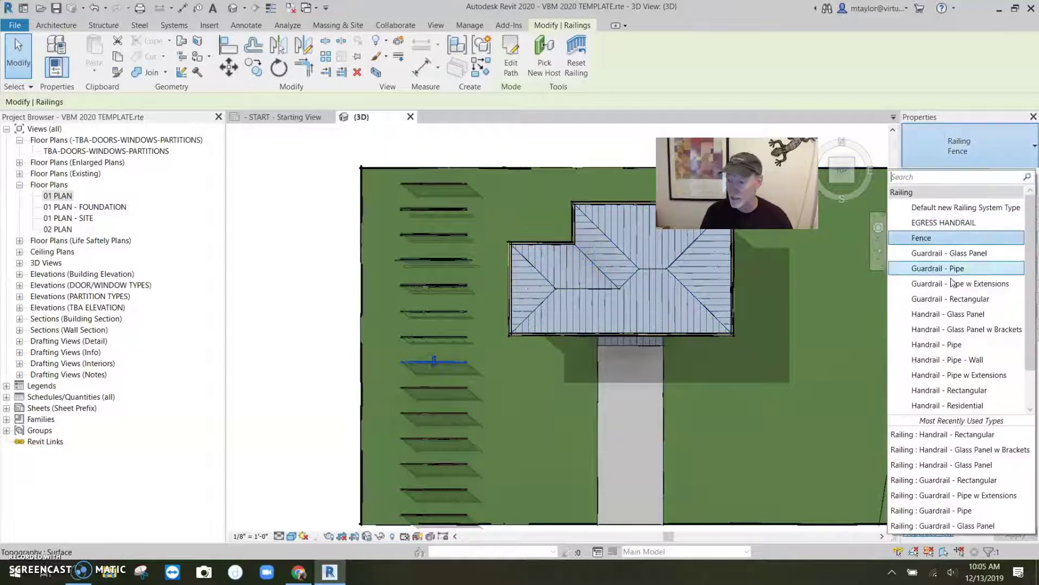
left_click(956, 345)
- Change the ninth railing in the row to Handrail - Pipe - Wall and the tenth to Handrail - Pipe w Extensions
left_click(434, 389)
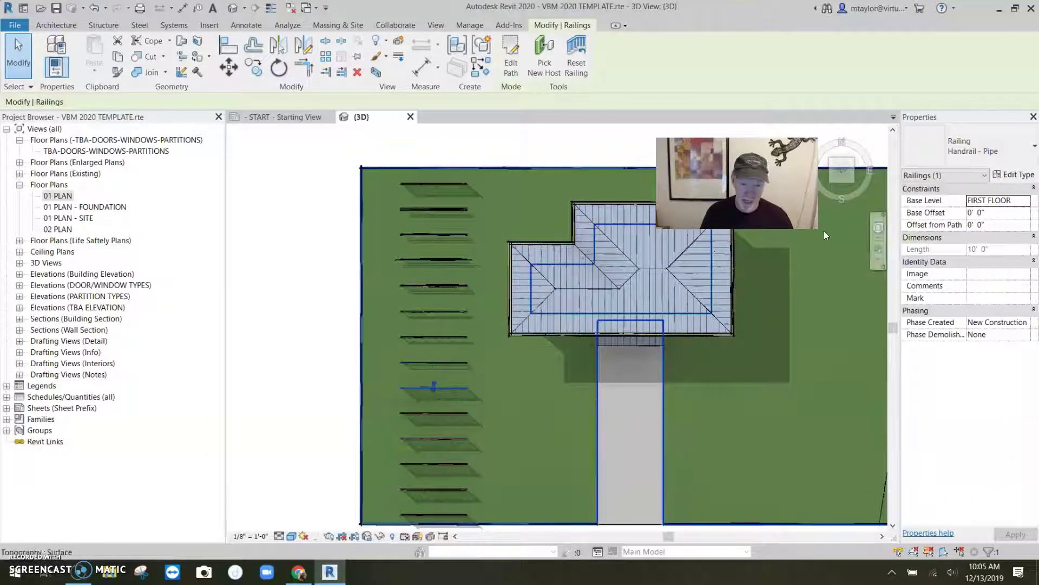
left_click(972, 148)
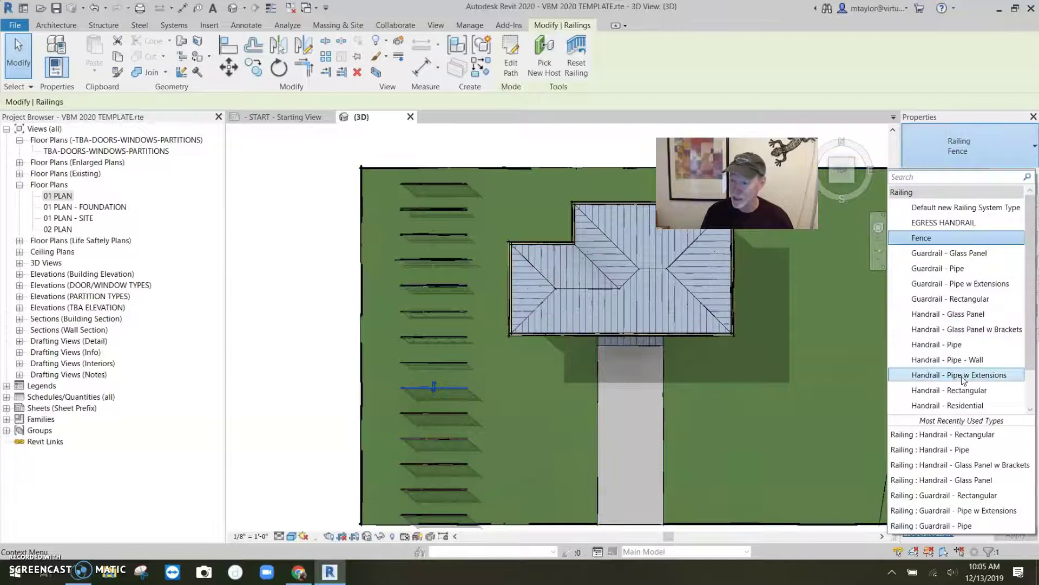
left_click(961, 360)
scroll(454, 433, "down", 1)
scroll(452, 431, "down", 1)
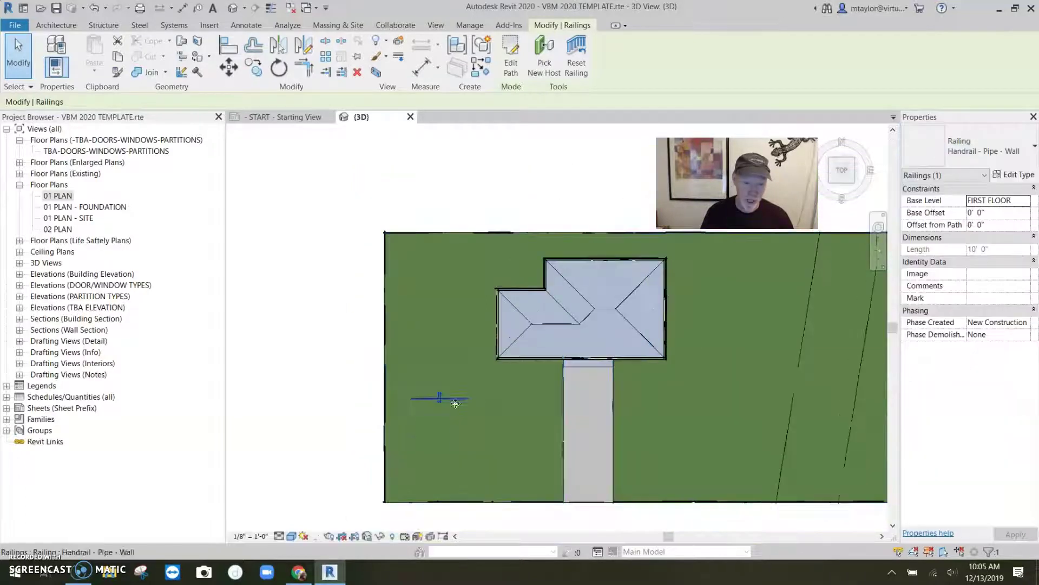
scroll(442, 435, "up", 3)
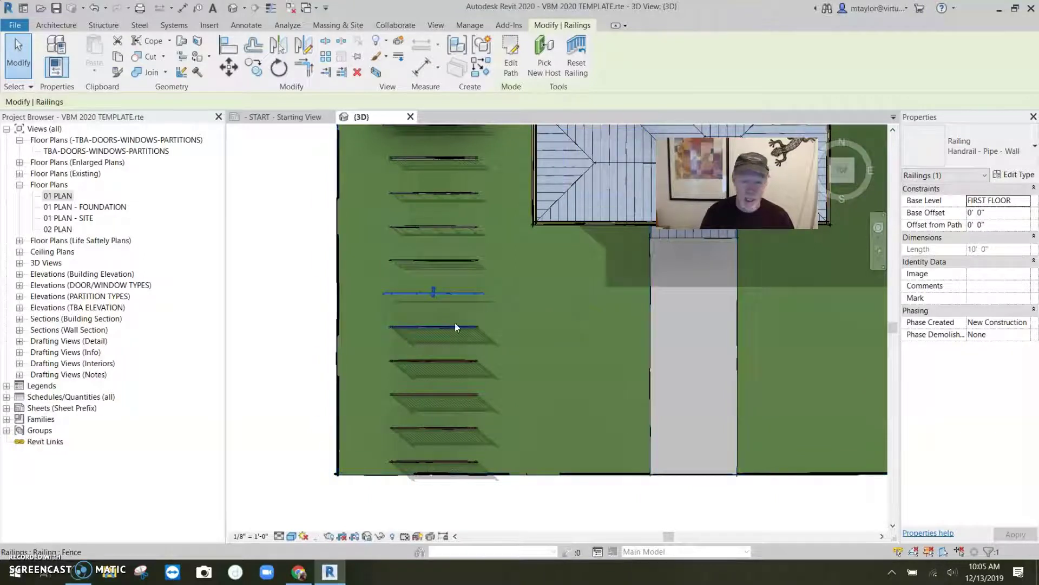
left_click(430, 329)
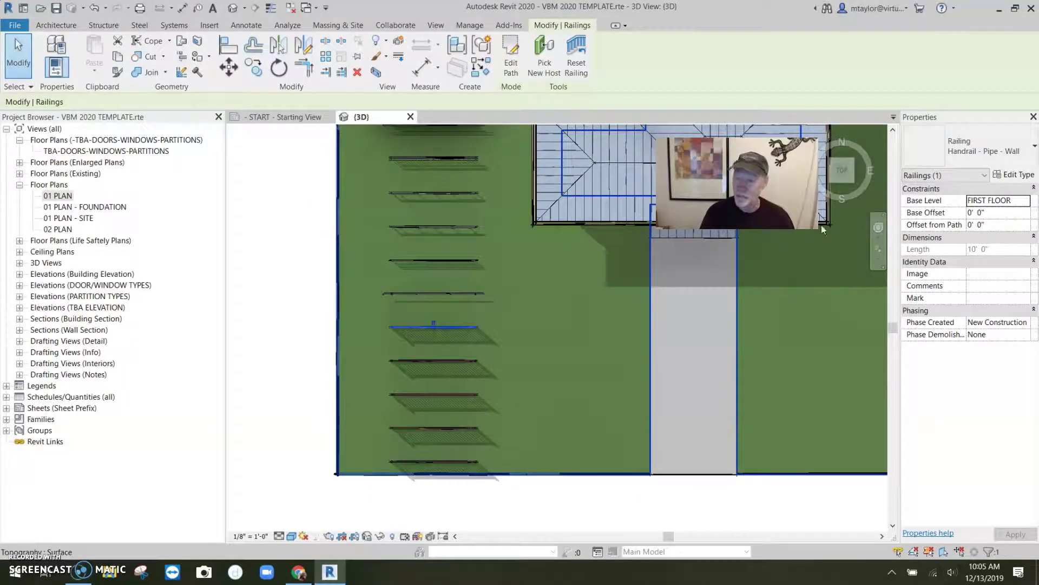
left_click(979, 153)
left_click(956, 374)
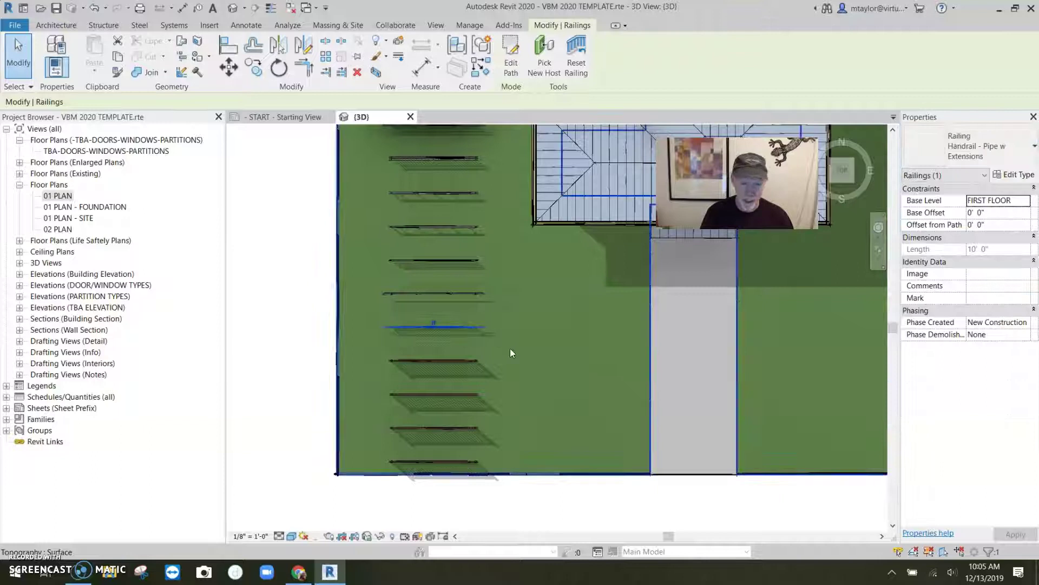
- Change the eleventh railing to Handrail - Rectangular and the twelfth to Handrail - Residential
left_click(427, 362)
left_click(966, 147)
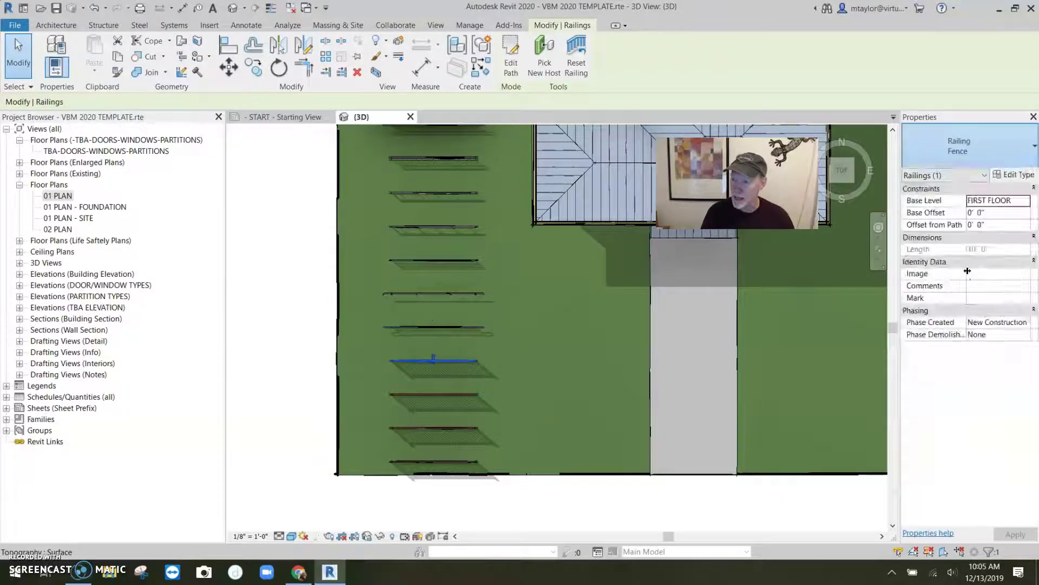
scroll(970, 354, "down", 1)
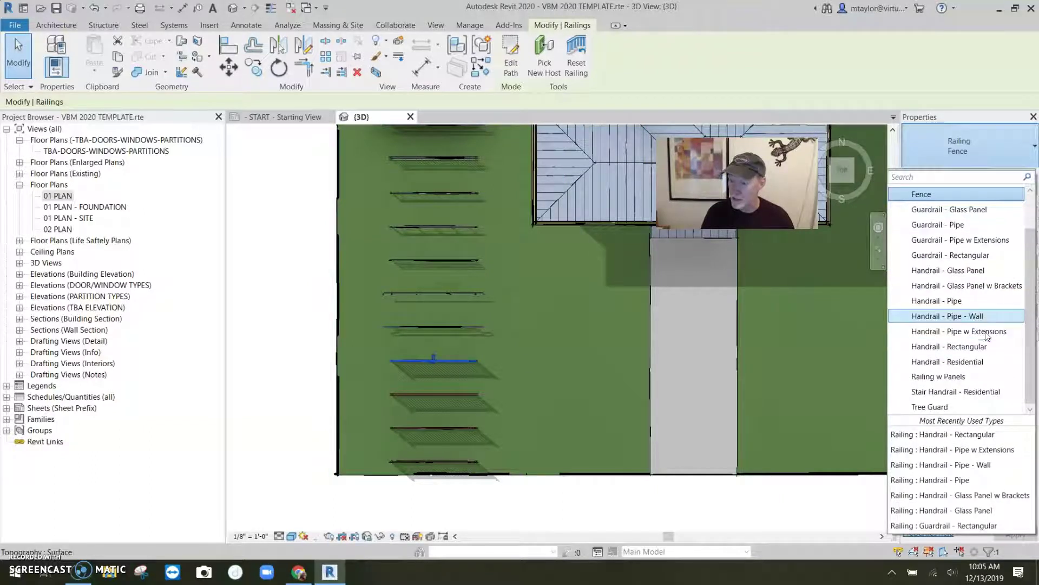
left_click(962, 350)
left_click(435, 395)
left_click(970, 150)
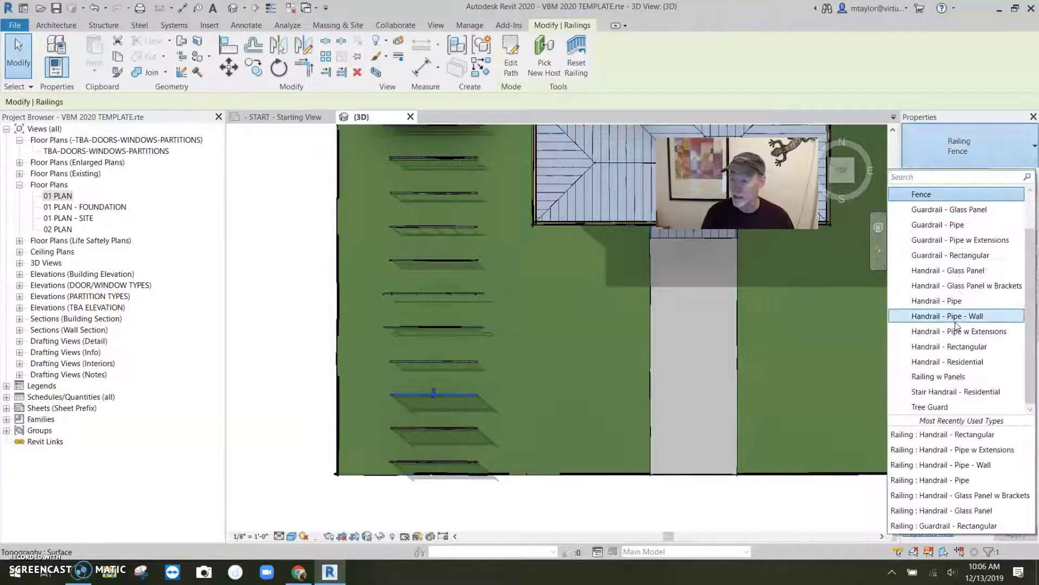
left_click(961, 362)
- Change the thirteenth railing to Railing w Panels and the last one in the row to Stair Handrail - Residential
left_click(443, 432)
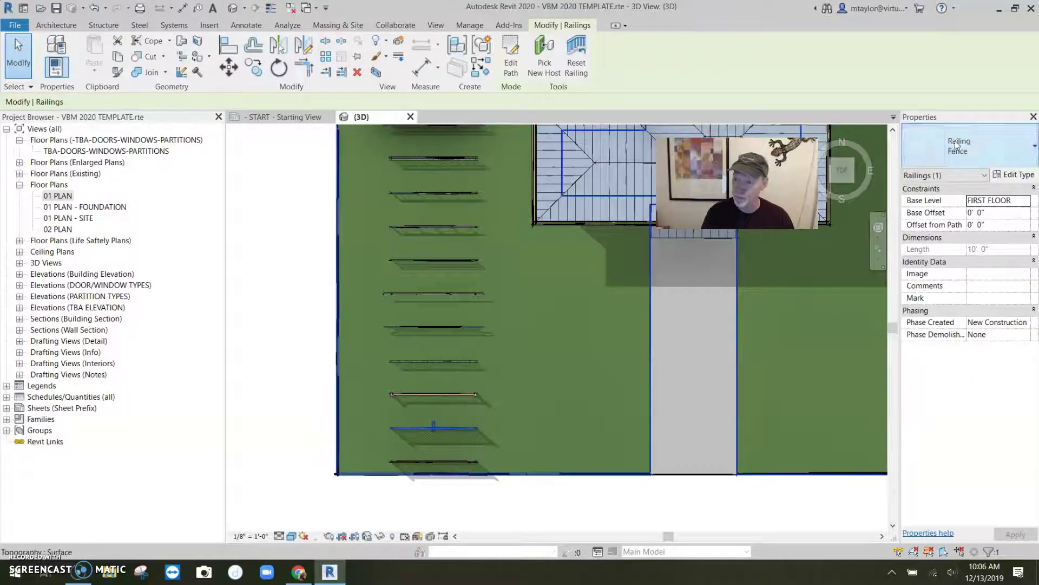
left_click(969, 150)
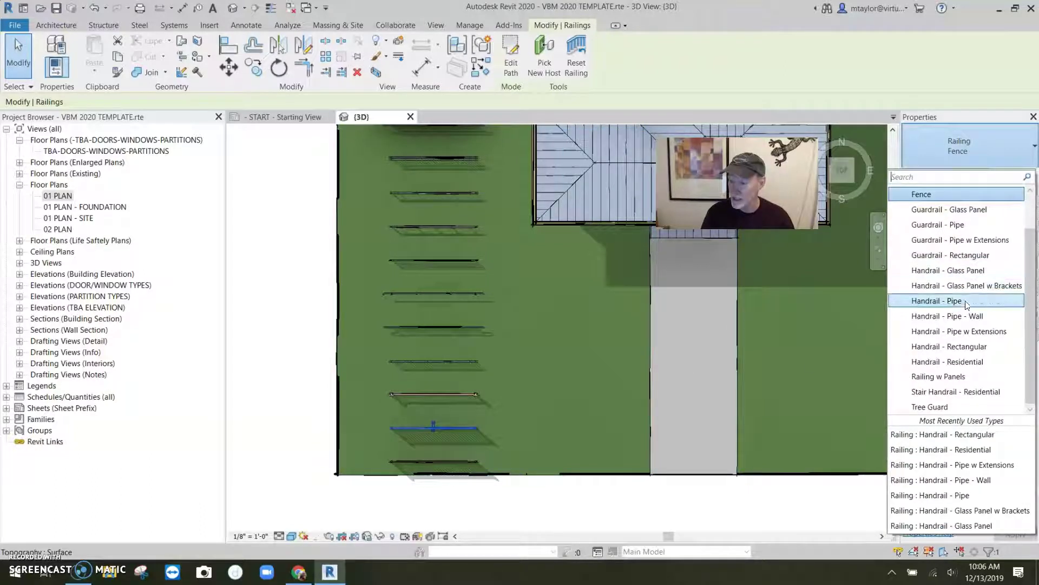
left_click(961, 377)
left_click(440, 461)
left_click(962, 150)
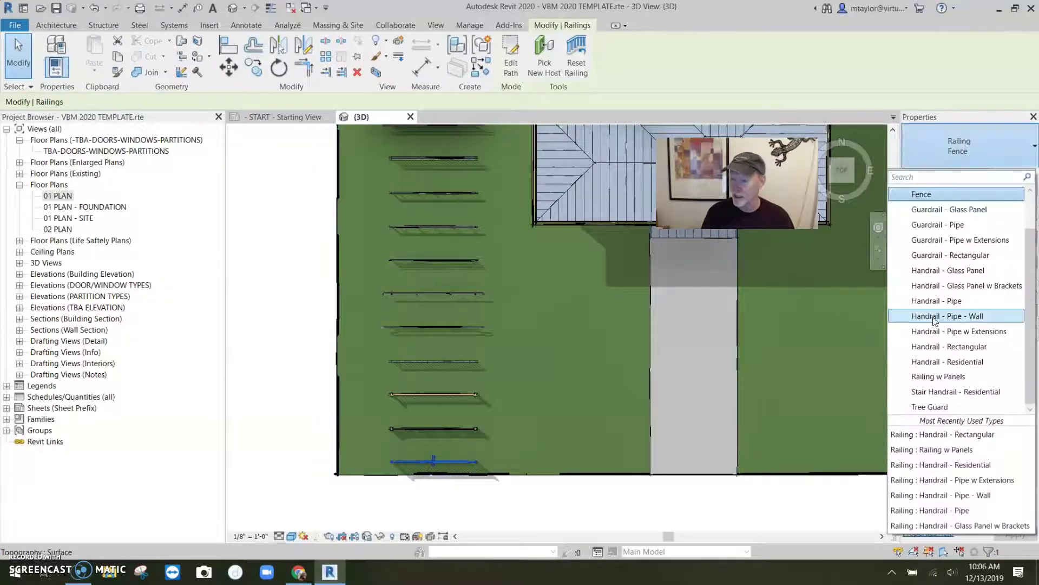
left_click(973, 396)
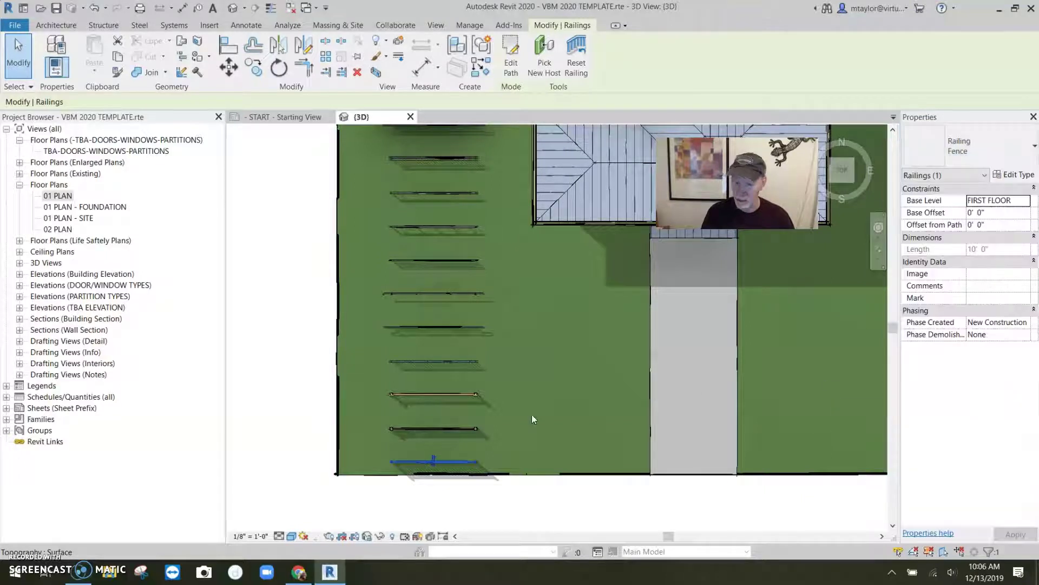
left_click(482, 448)
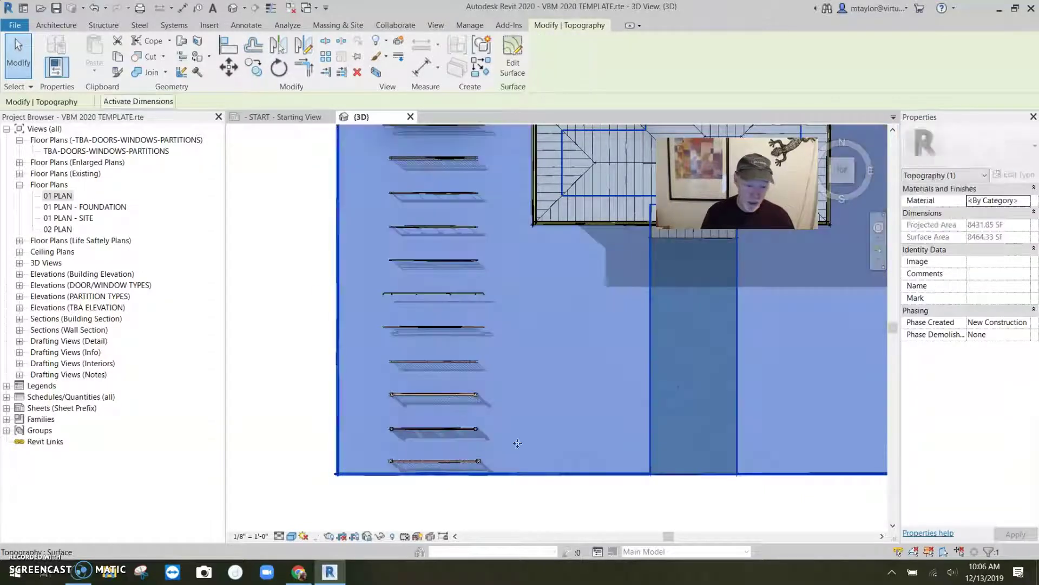
key("Escape")
left_click(447, 462)
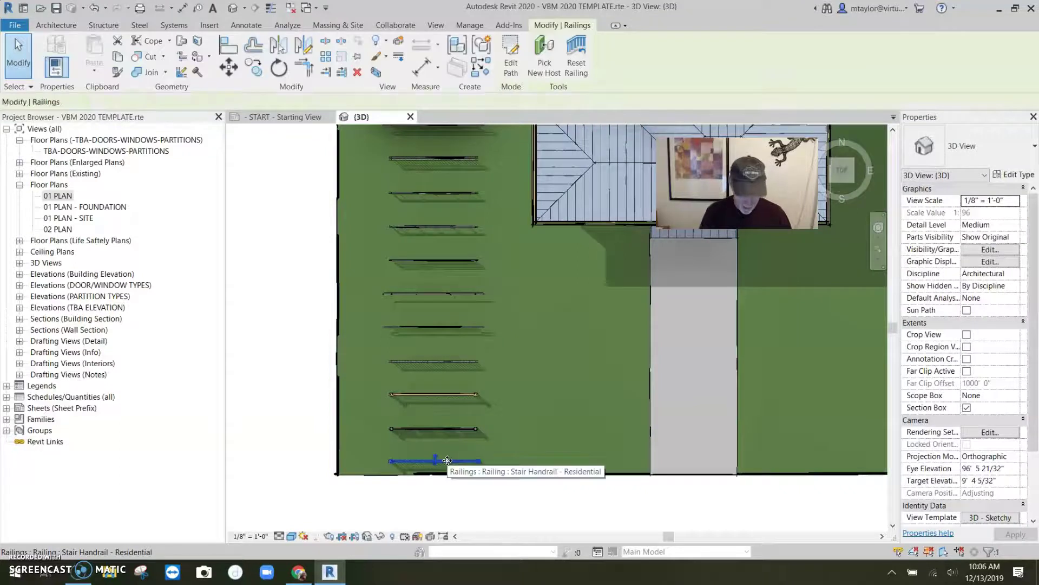
key("Escape")
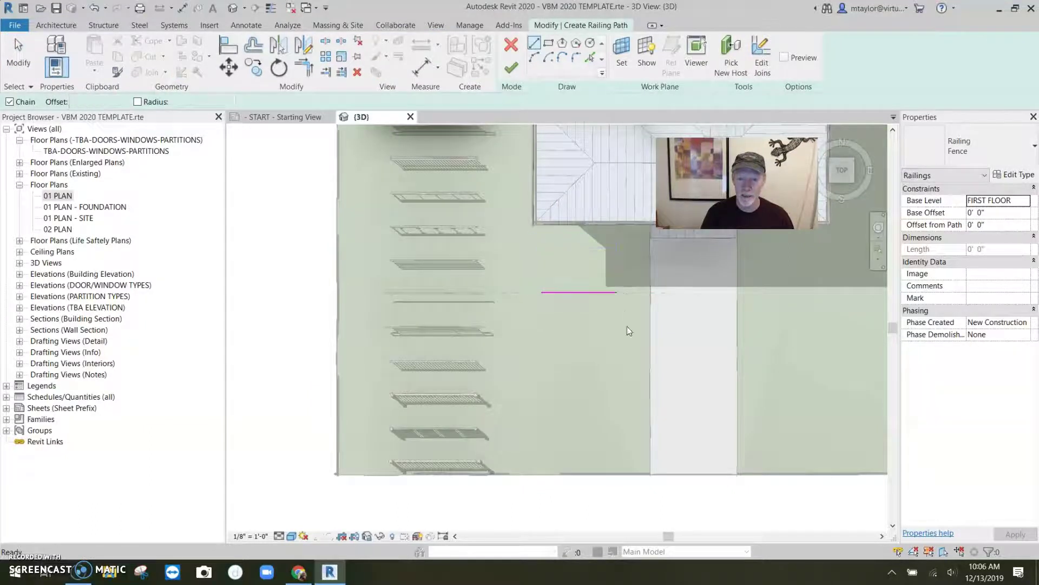
- Sketch a separate horizontal railing path about 9' long between the row and the walkway, using the Tree Guard type, and finish it
left_click(1004, 147)
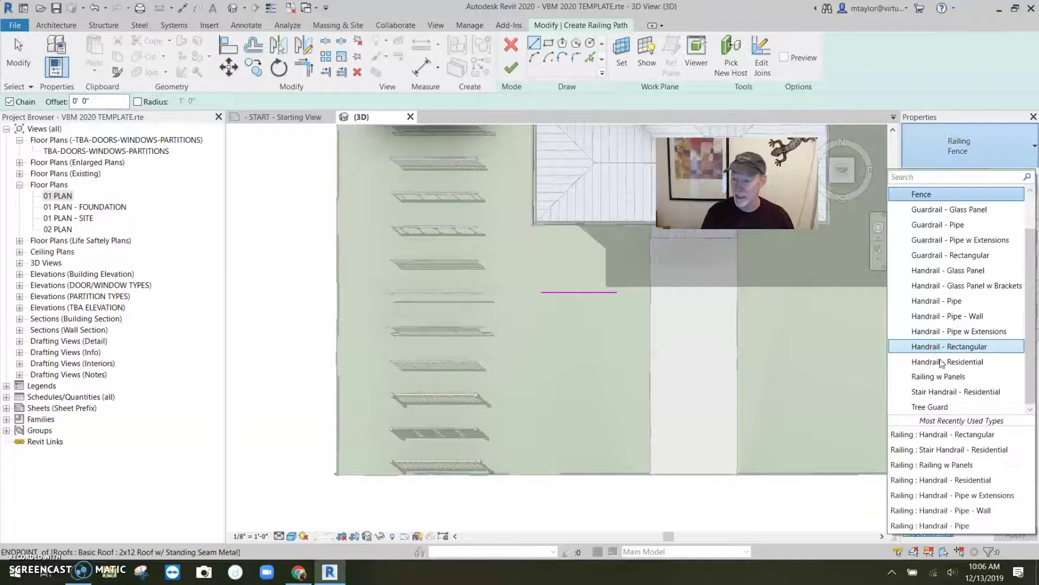
left_click(931, 407)
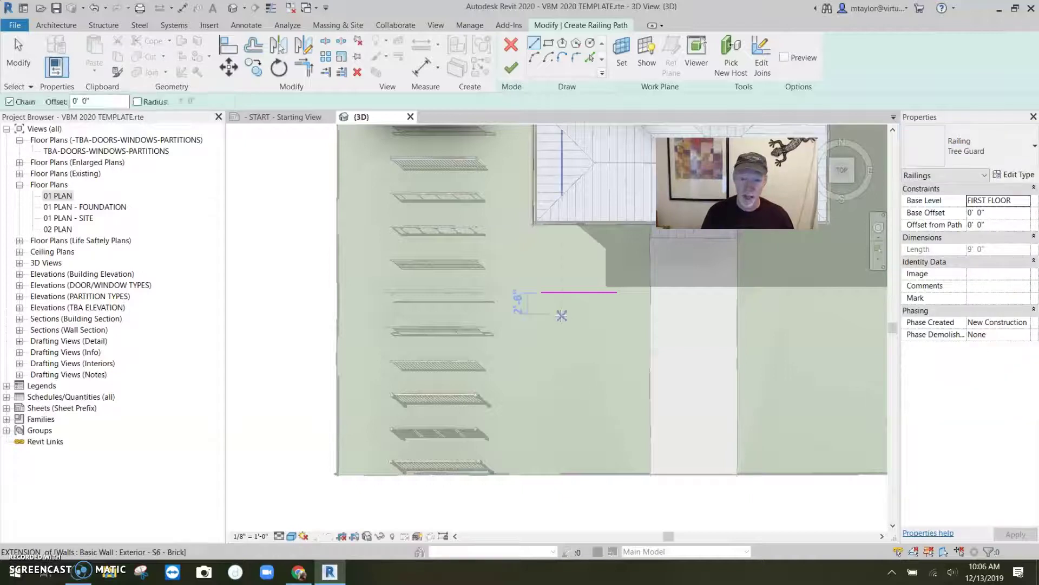
left_click(511, 68)
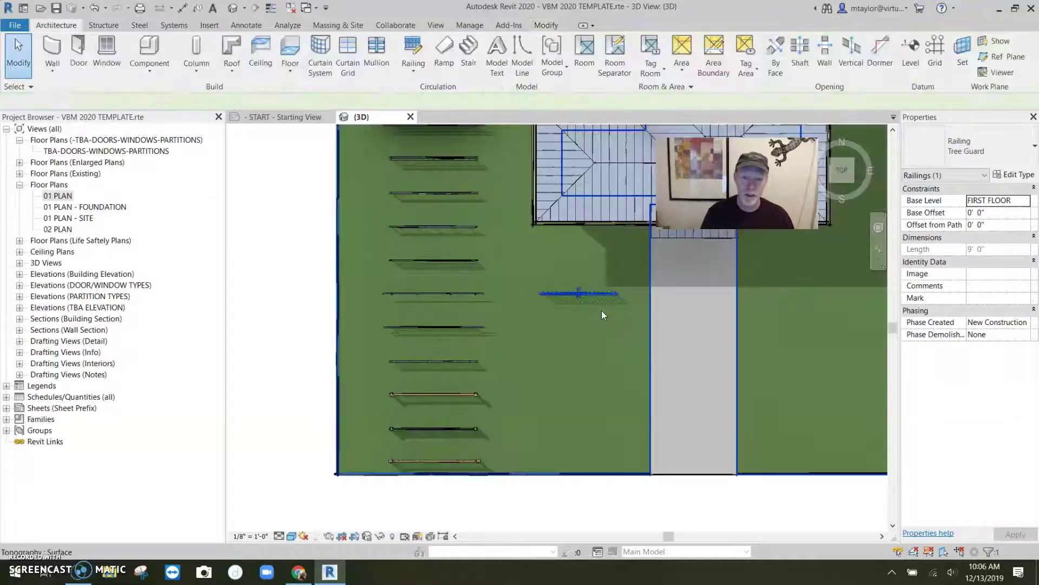
- Select the Guardrail - Glass Panel railing and turn the 3D view from the top to an isometric corner view of the railings
left_click(454, 283)
middle_click_drag(443, 176, 452, 146)
left_click(855, 238)
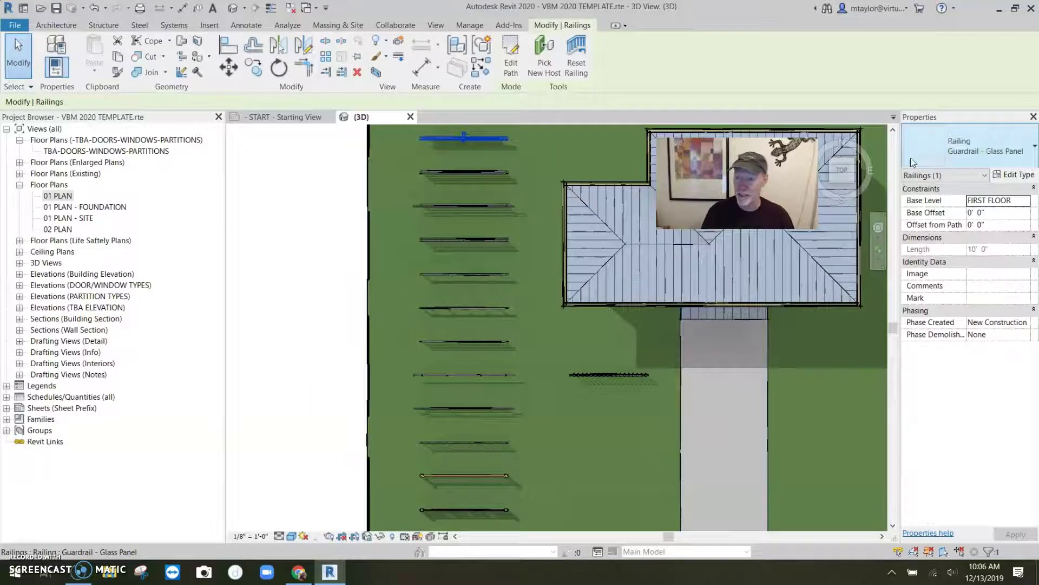
left_click(832, 179)
key("Escape")
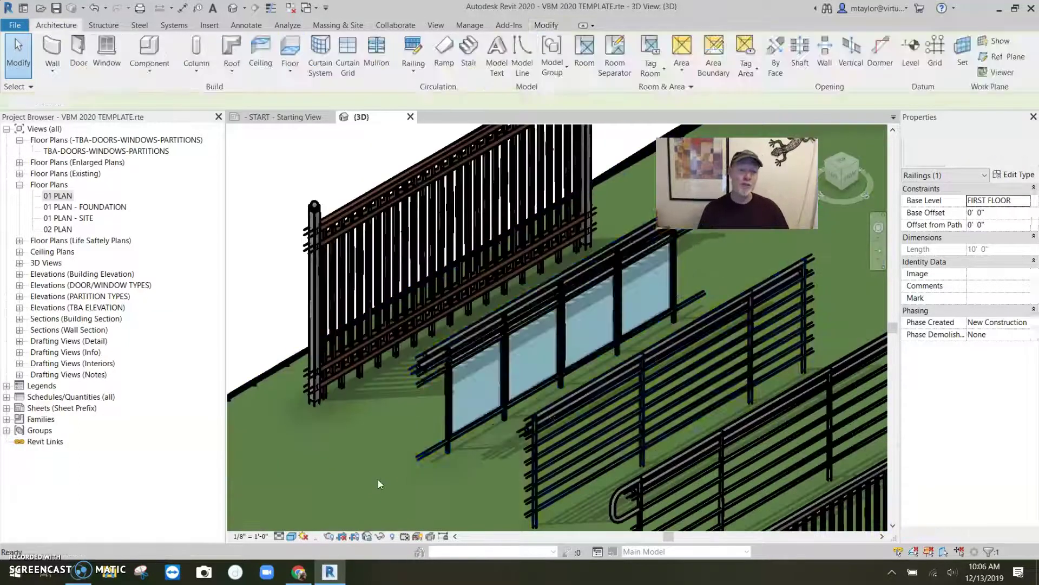
- Examine the fence, the guardrails and the glass panel, pipe and wall-mounted handrails along the row in 3D
scroll(297, 469, "down", 5)
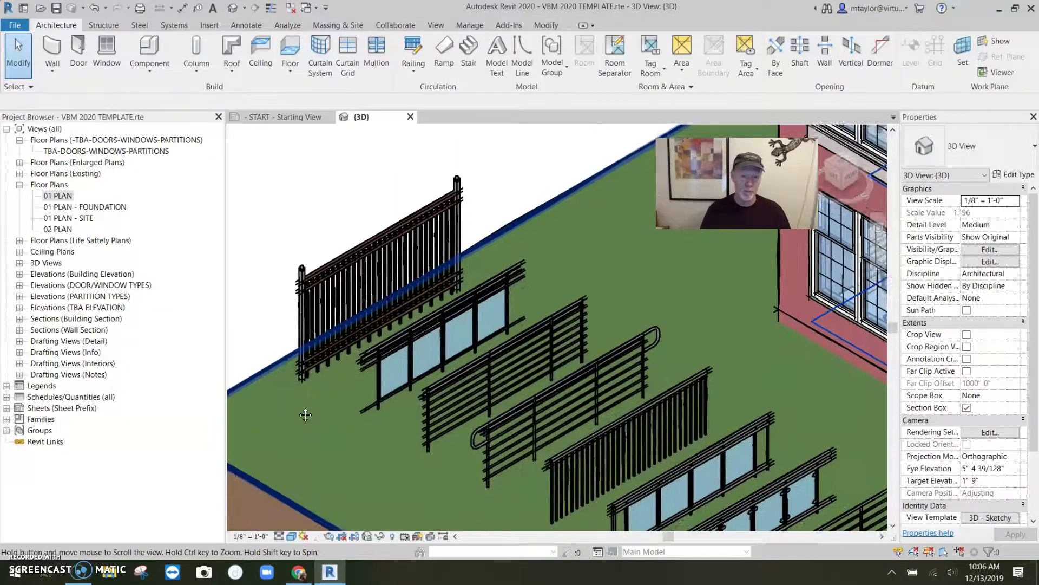
middle_click_drag(297, 415, 284, 366)
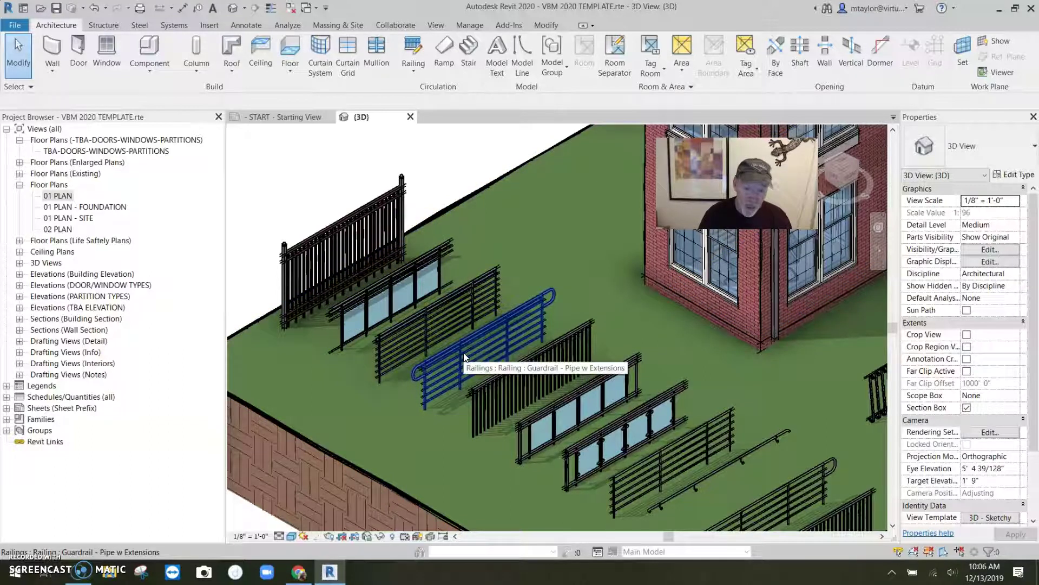
scroll(466, 349, "up", 3)
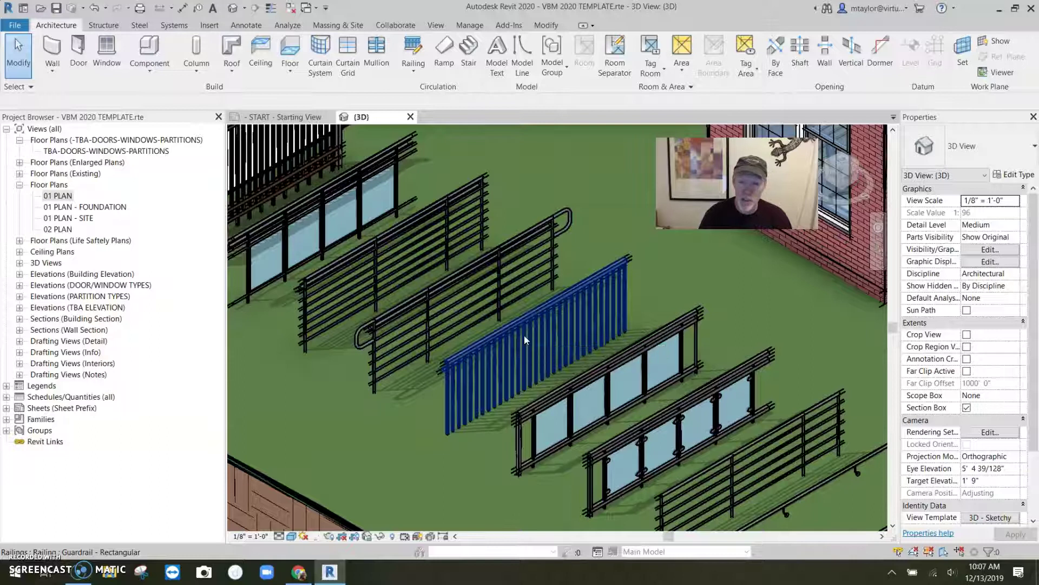
middle_click_drag(596, 319, 508, 201)
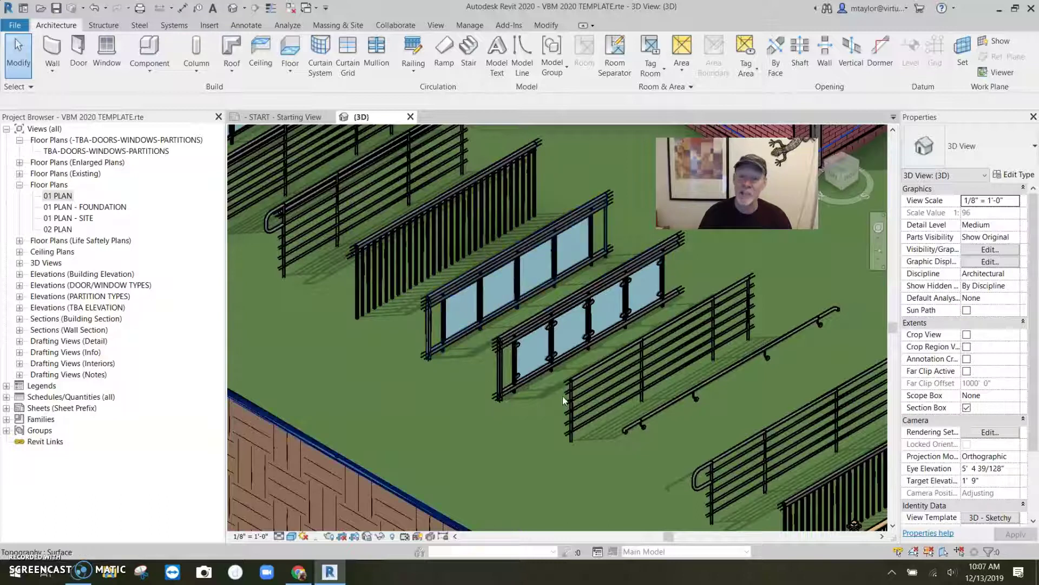
scroll(544, 384, "up", 4)
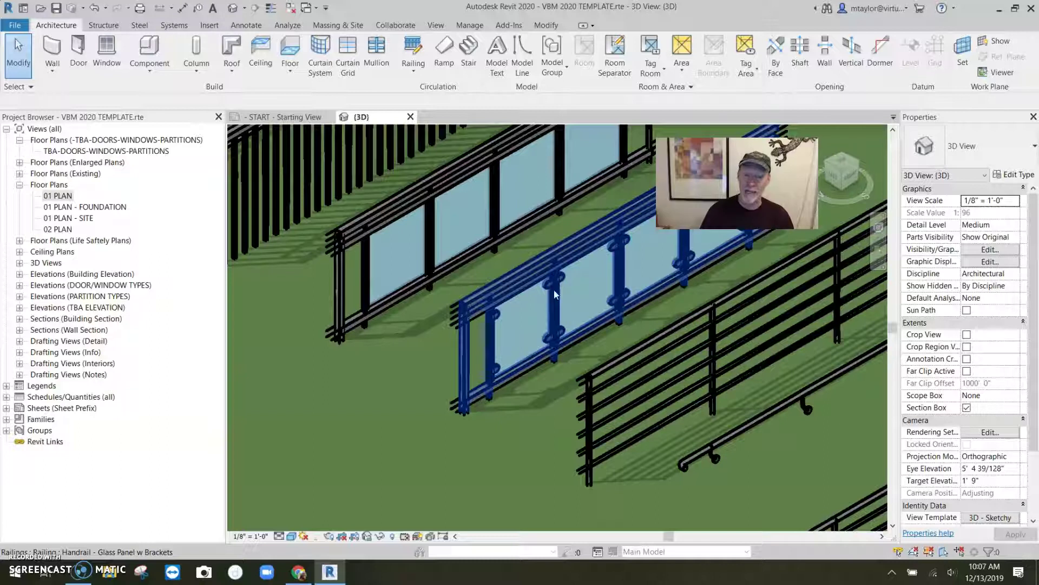
middle_click_drag(660, 337, 475, 336)
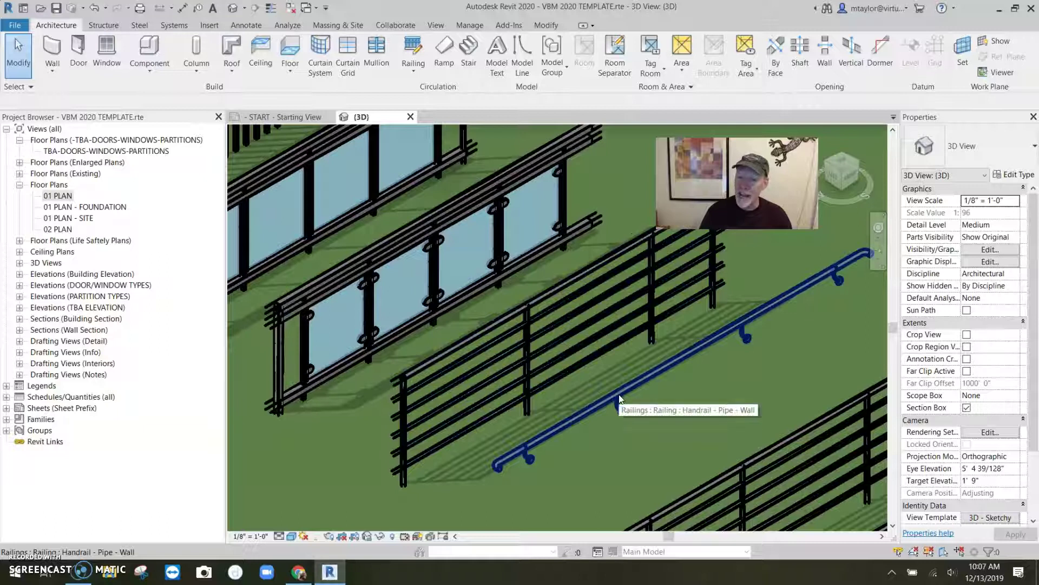
middle_click_drag(620, 399, 487, 312)
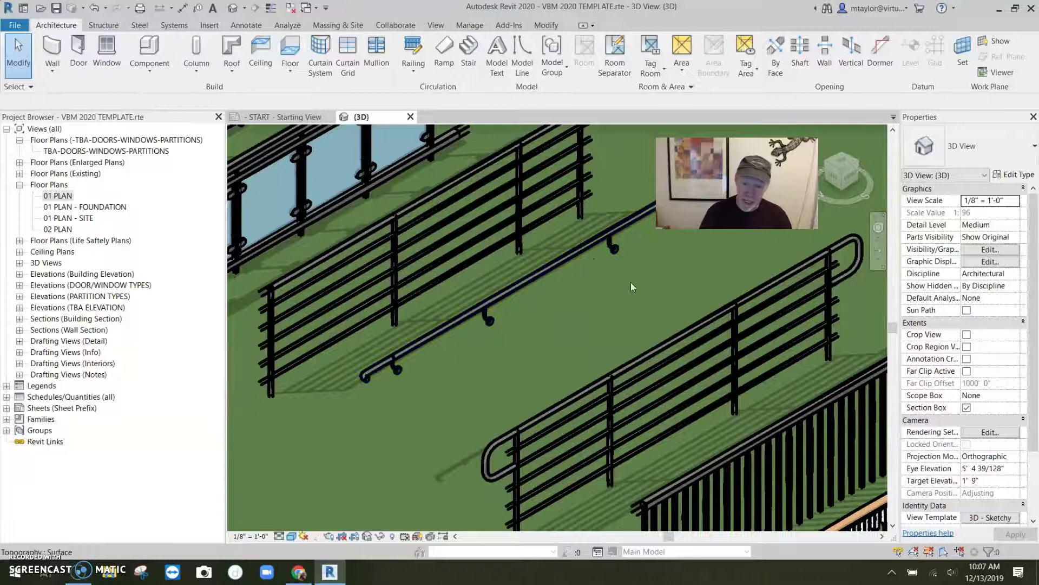
middle_click_drag(578, 364, 525, 320)
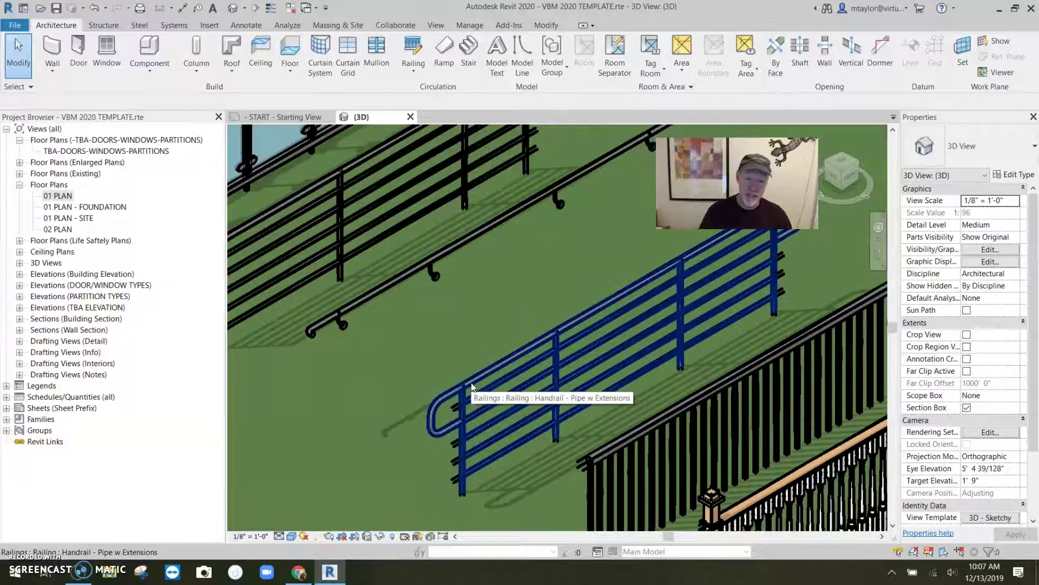
- Examine the rectangular, residential and paneled railings at the end of the row, plus the separate Tree Guard railing
middle_click_drag(631, 377, 496, 278)
scroll(496, 278, "down", 2)
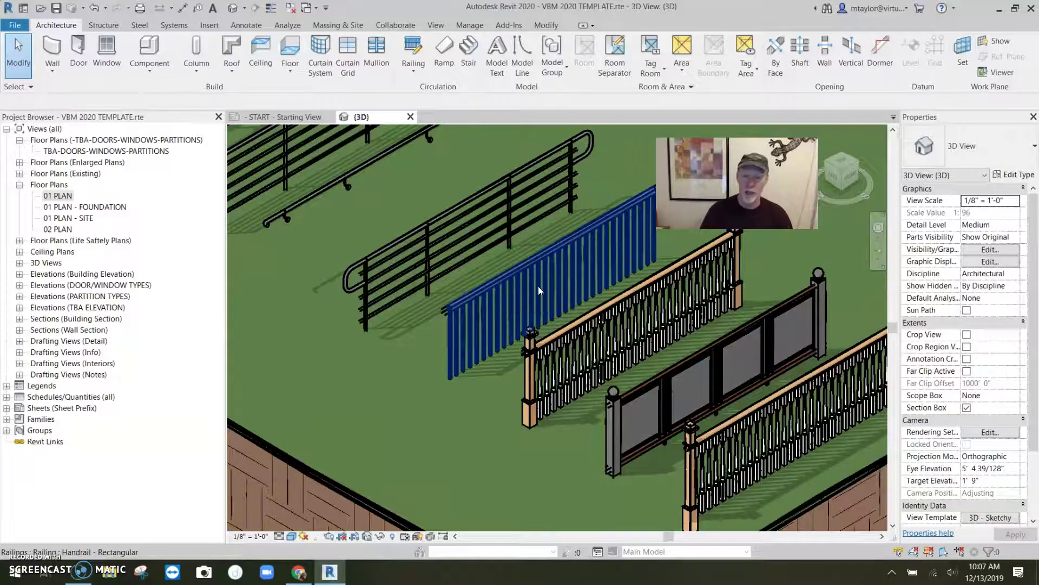
middle_click_drag(596, 339, 472, 336)
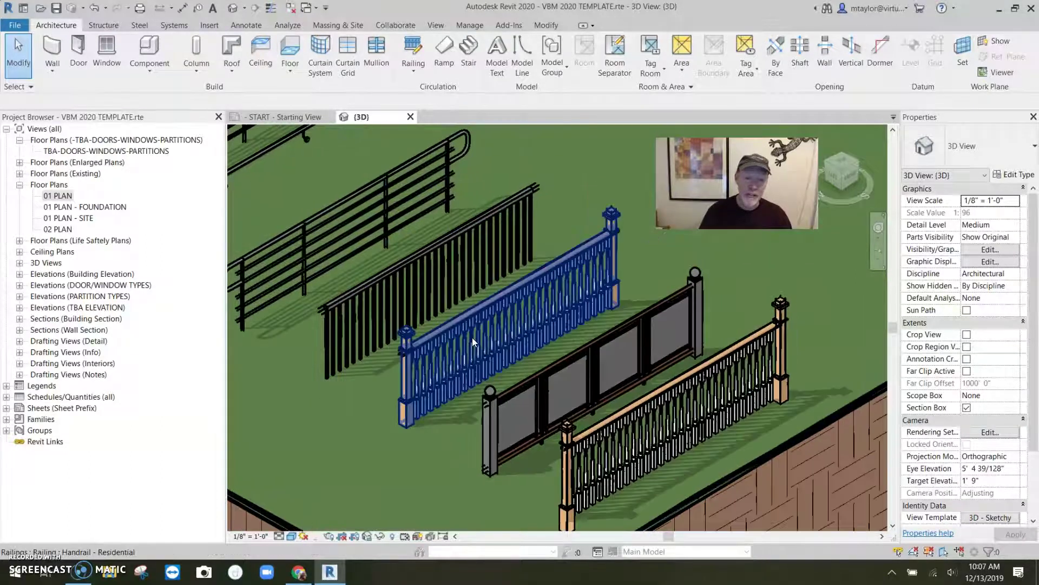
scroll(473, 340, "up", 1)
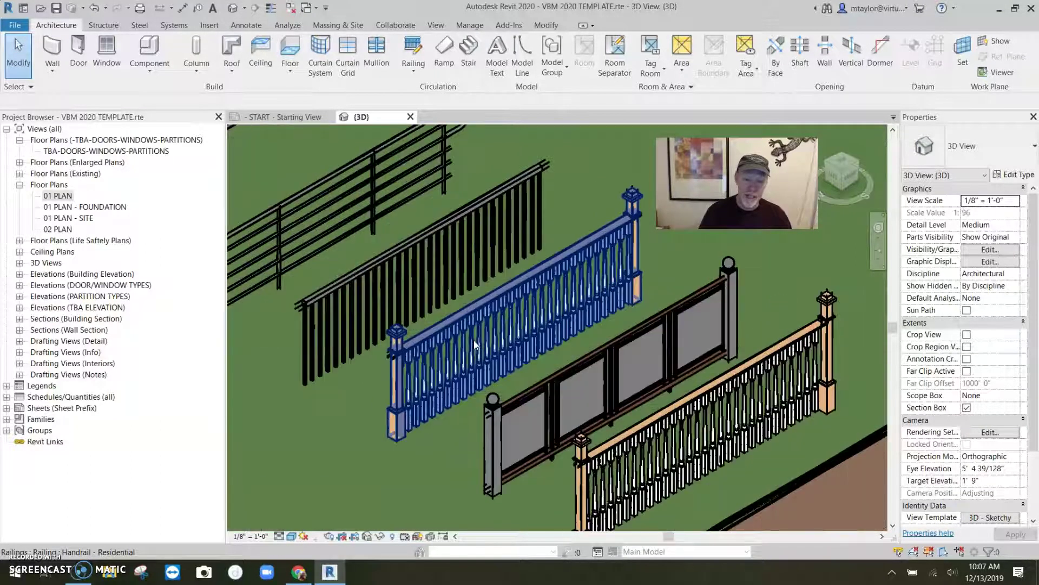
middle_click_drag(493, 453, 433, 327)
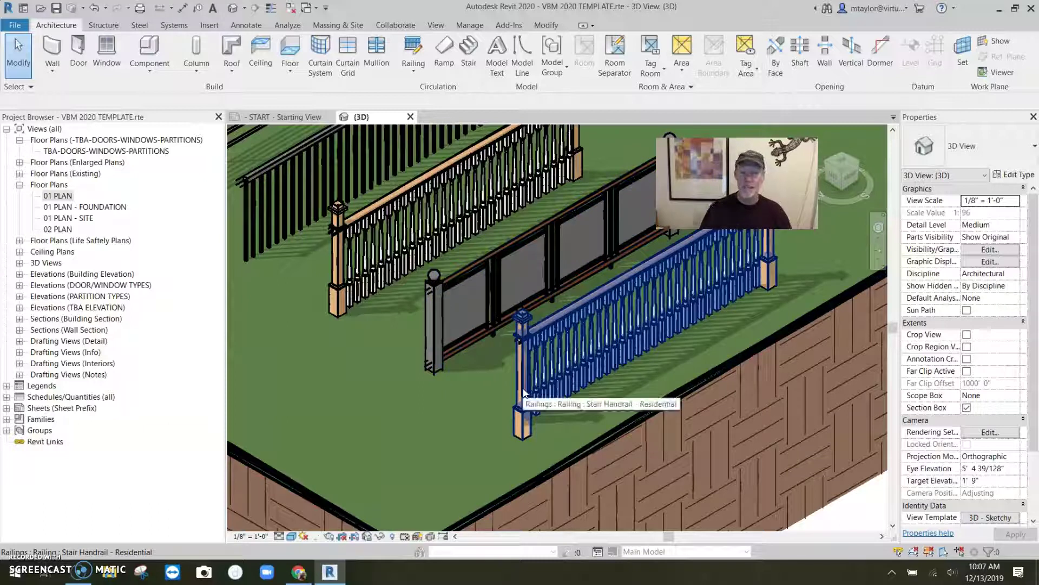
scroll(409, 417, "down", 2)
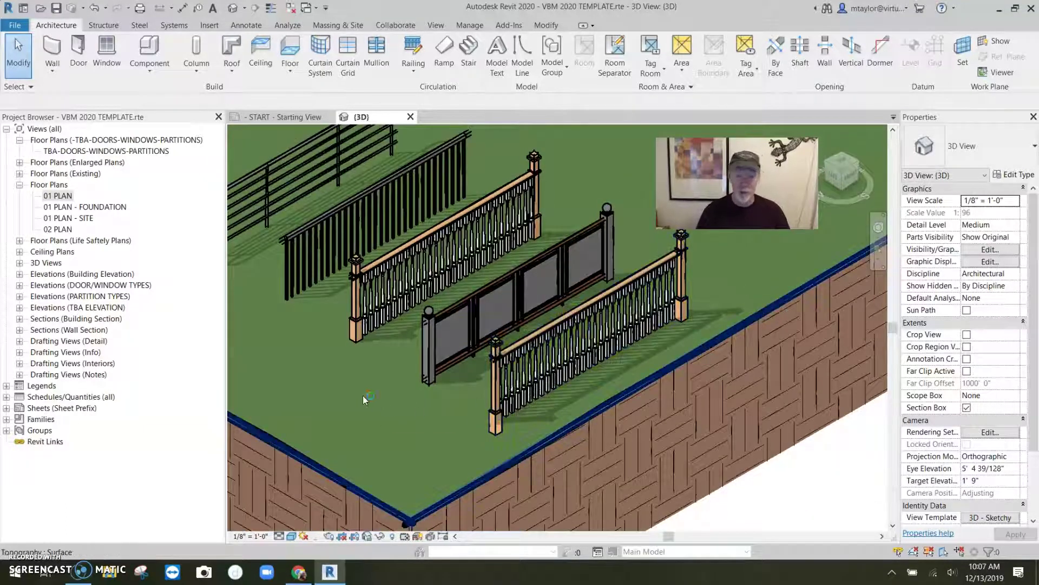
scroll(357, 387, "down", 2)
scroll(571, 378, "up", 3)
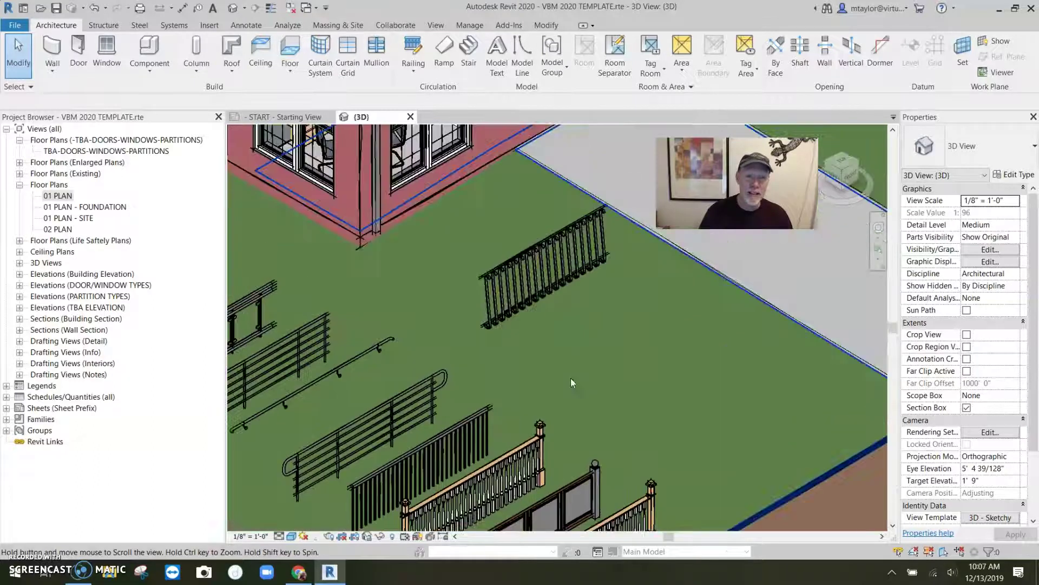
- Open the separate Tree Guard railing's path for editing and draw a circle on the lawn beside its straight line
middle_click_drag(571, 378, 571, 304)
scroll(570, 304, "up", 2)
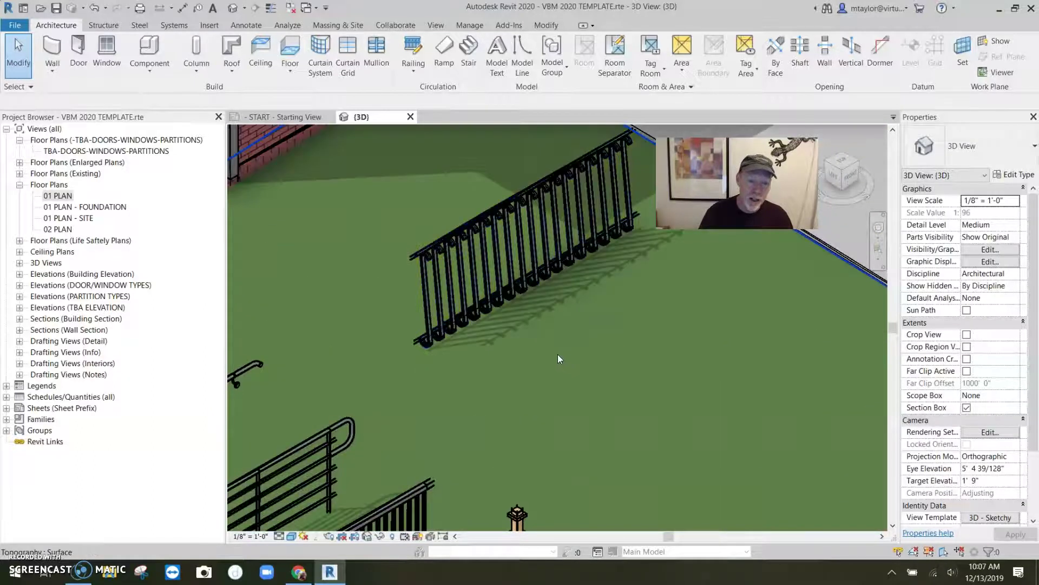
scroll(558, 358, "down", 4)
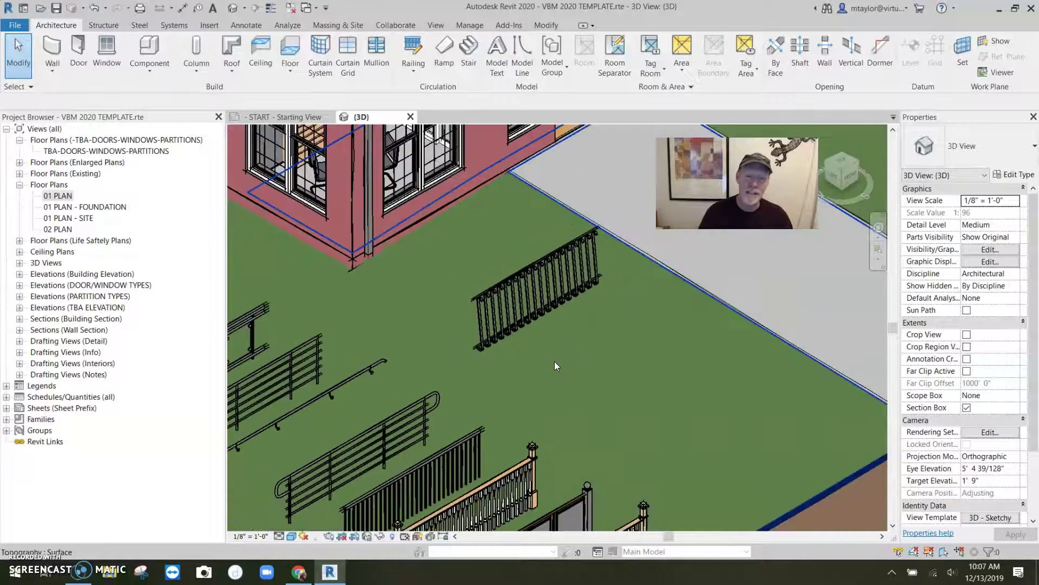
left_click(532, 306)
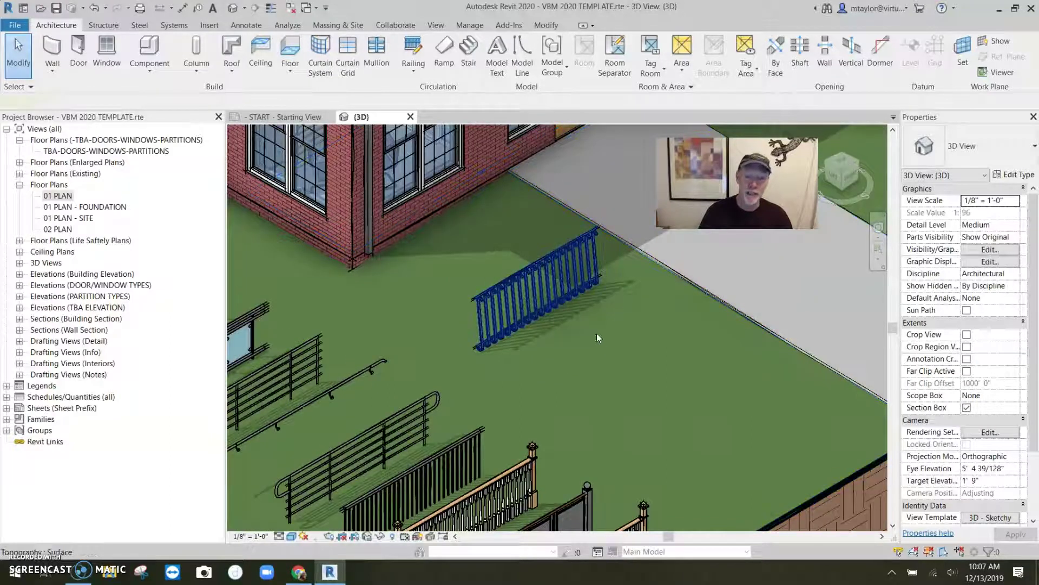
left_click(510, 64)
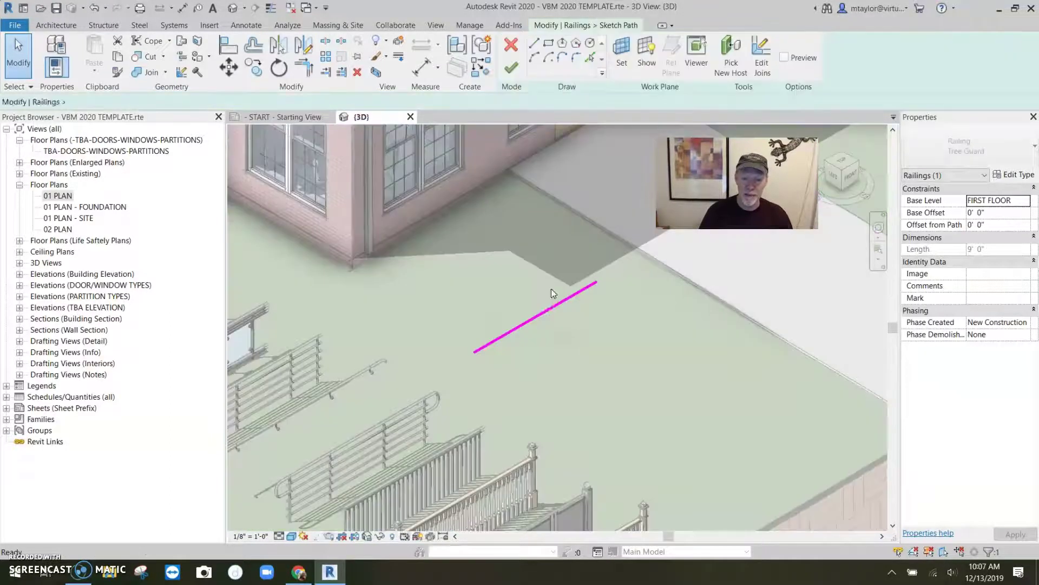
left_click(590, 42)
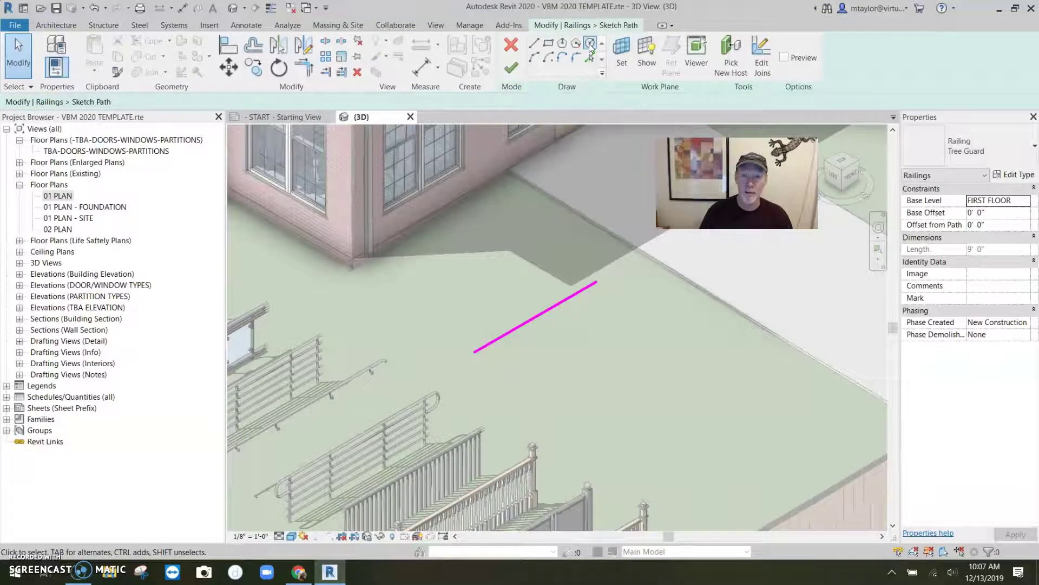
left_click(604, 371)
left_click(639, 399)
- Delete the original straight line from the Tree Guard sketch and finish the path as a circular railing
key("Escape")
key("Escape")
left_click(545, 311)
key("z")
key("f")
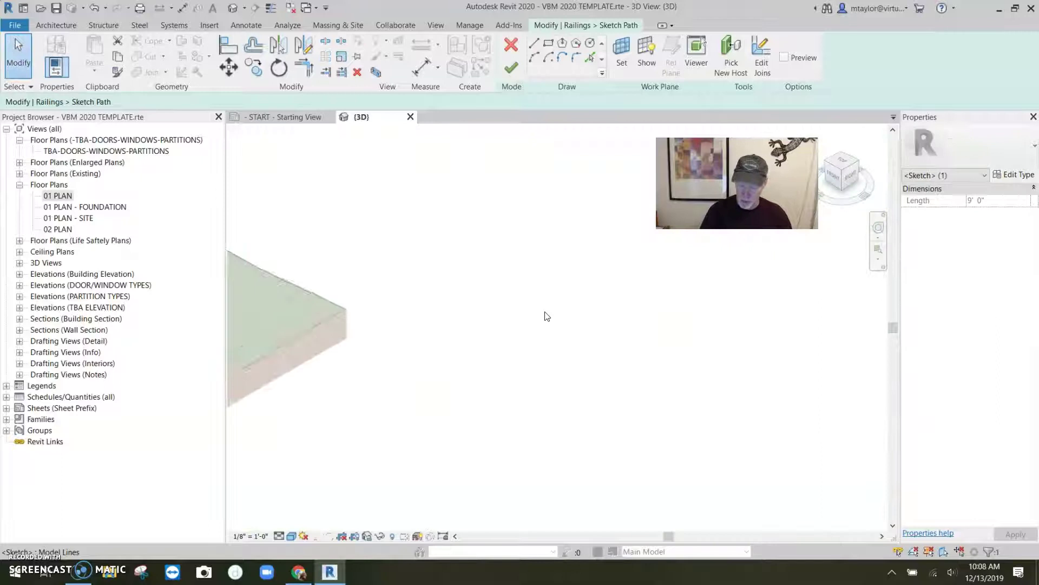
left_click(493, 337)
scroll(423, 318, "up", 5)
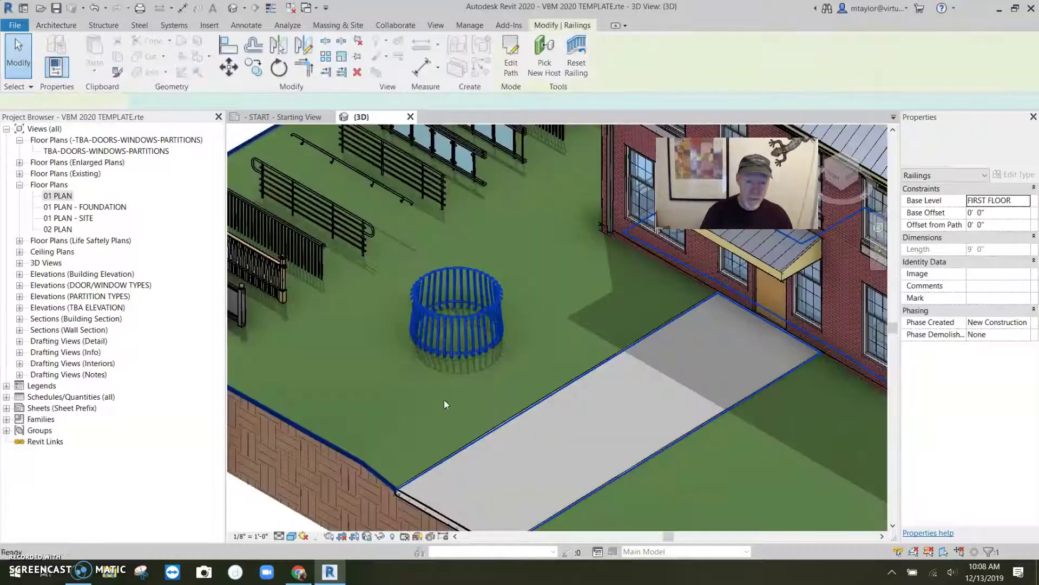
scroll(387, 356, "up", 3)
key("Escape")
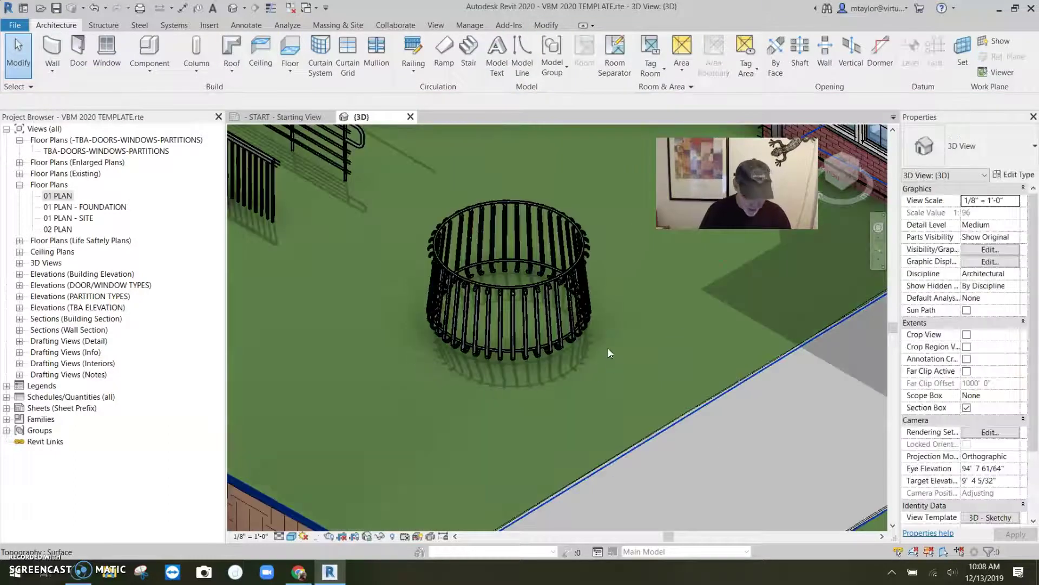
- Examine the circular Tree Guard railing up close and in relation to the railing row and walkway
middle_click_drag(609, 346, 626, 295, "shift")
scroll(318, 325, "up", 3)
middle_click_drag(482, 309, 511, 275, "shift")
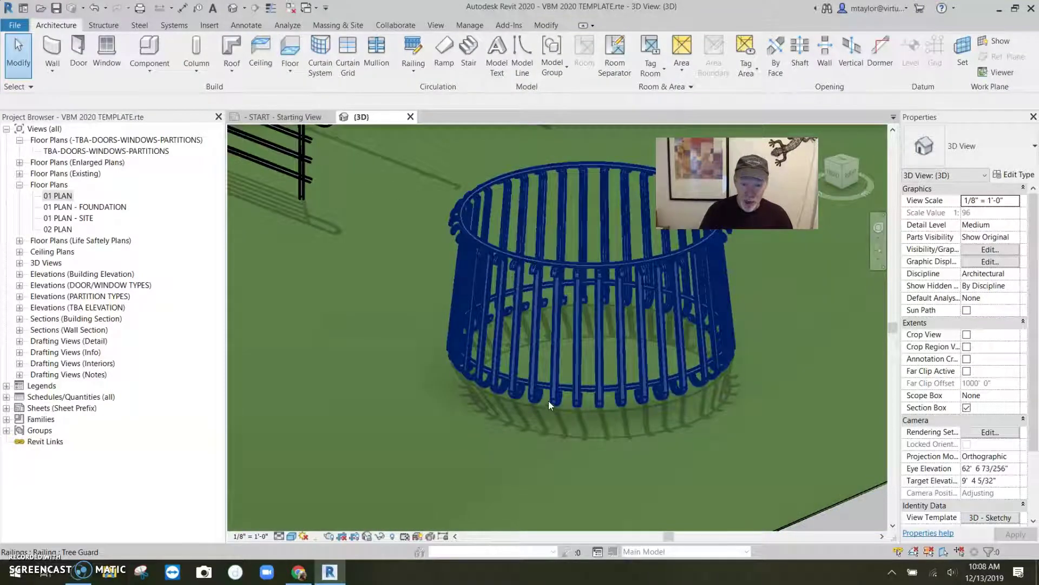
scroll(550, 277, "down", 3)
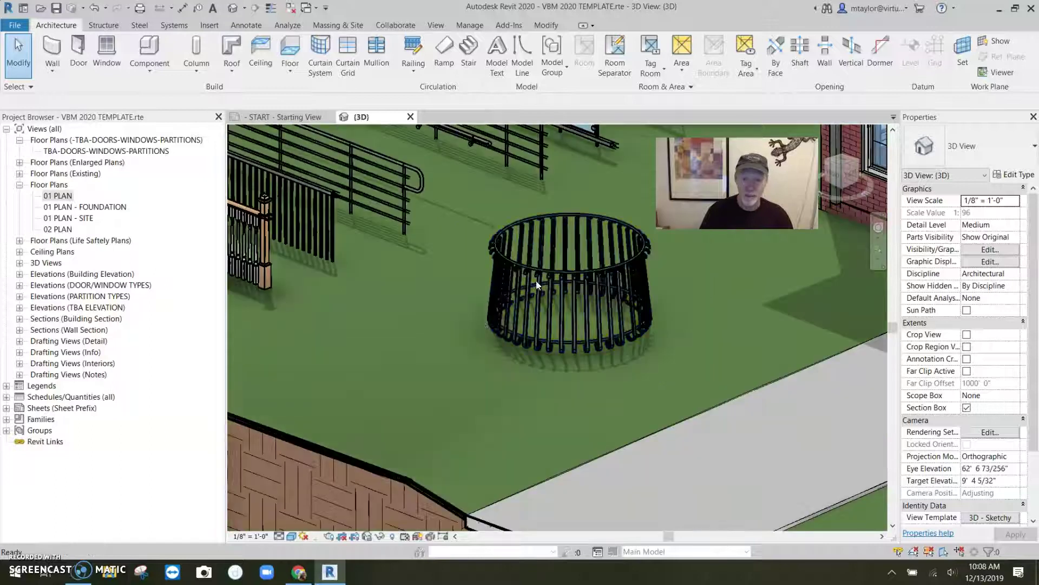
scroll(552, 388, "down", 3)
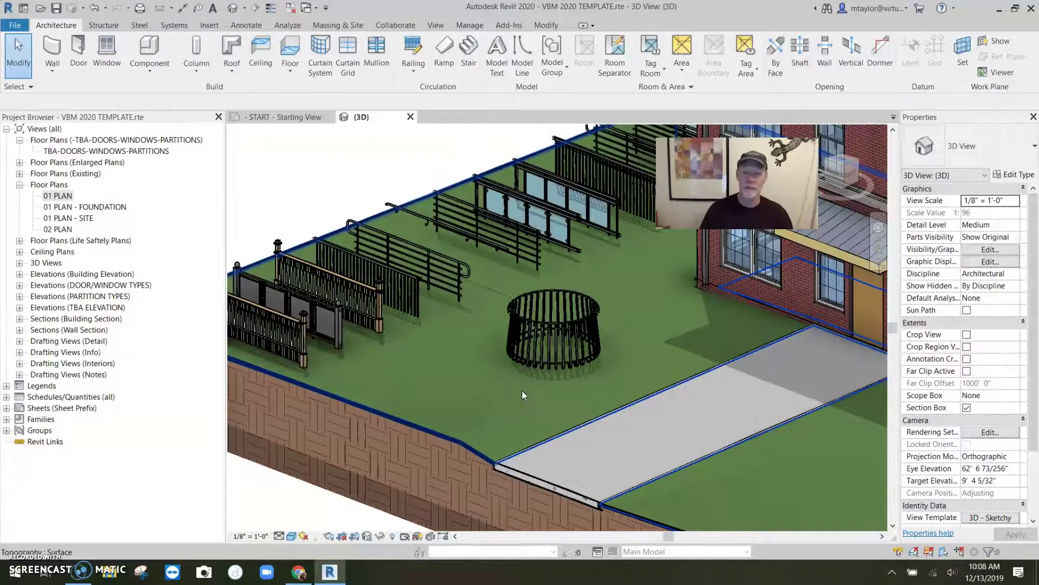
- Examine the railing row in 3D from the end railings to the pipe handrail beside the glass panel guardrails
left_click(403, 291)
middle_click_drag(403, 291, 573, 384, "shift")
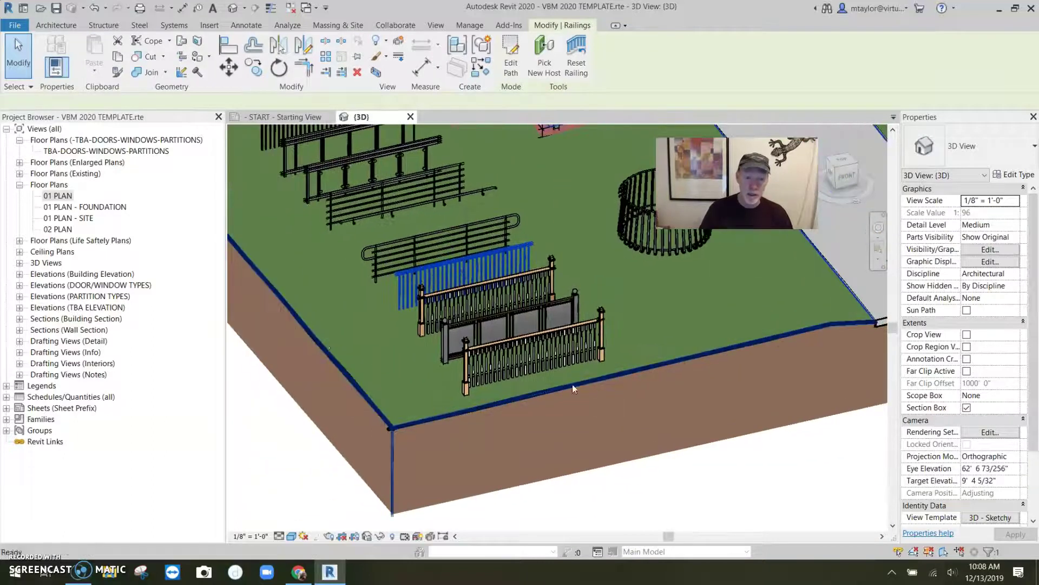
key("Escape")
middle_click_drag(382, 348, 466, 399)
middle_click_drag(382, 434, 443, 324, "shift")
scroll(444, 321, "up", 4)
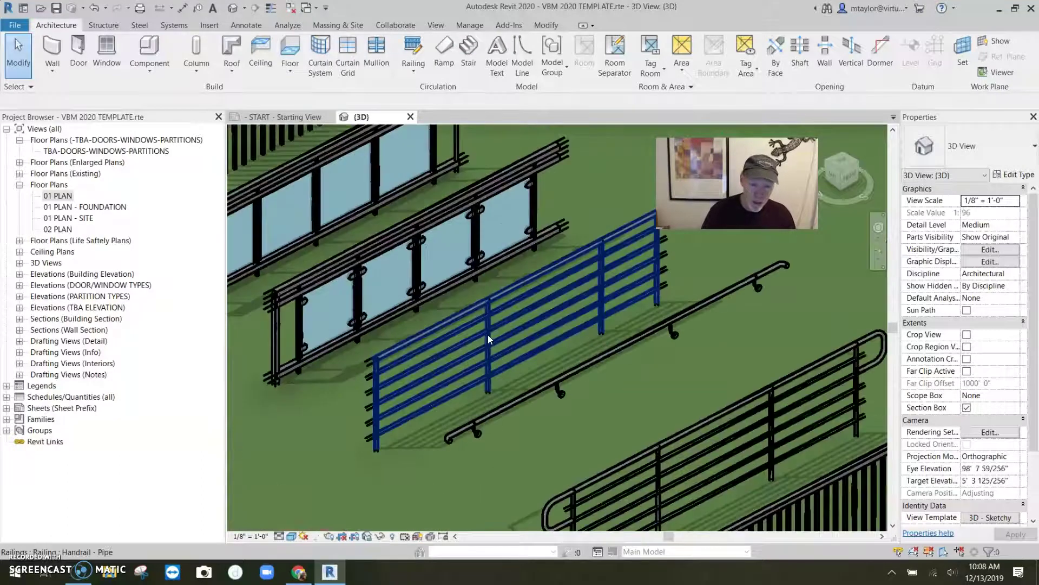
left_click(337, 456)
key("Escape")
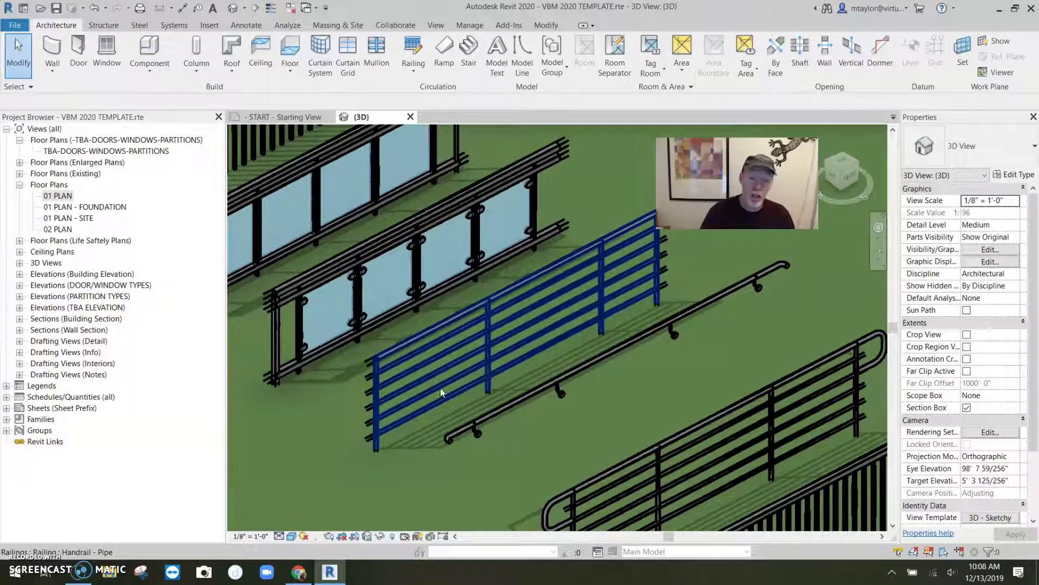
- Review the rail structure in the type properties of the Handrail - Pipe railing and close it without changes
left_click(395, 386)
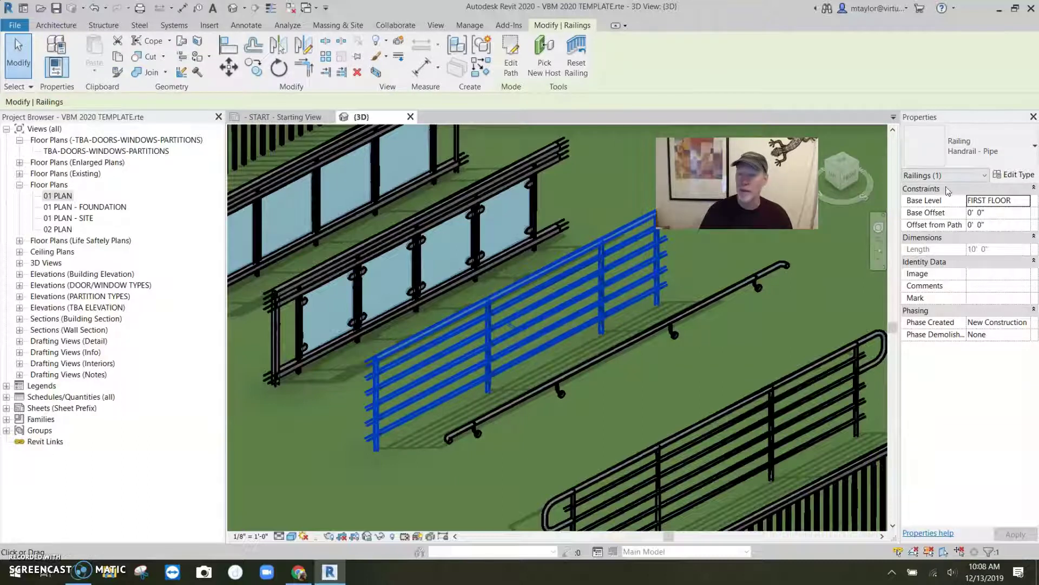
left_click(1022, 175)
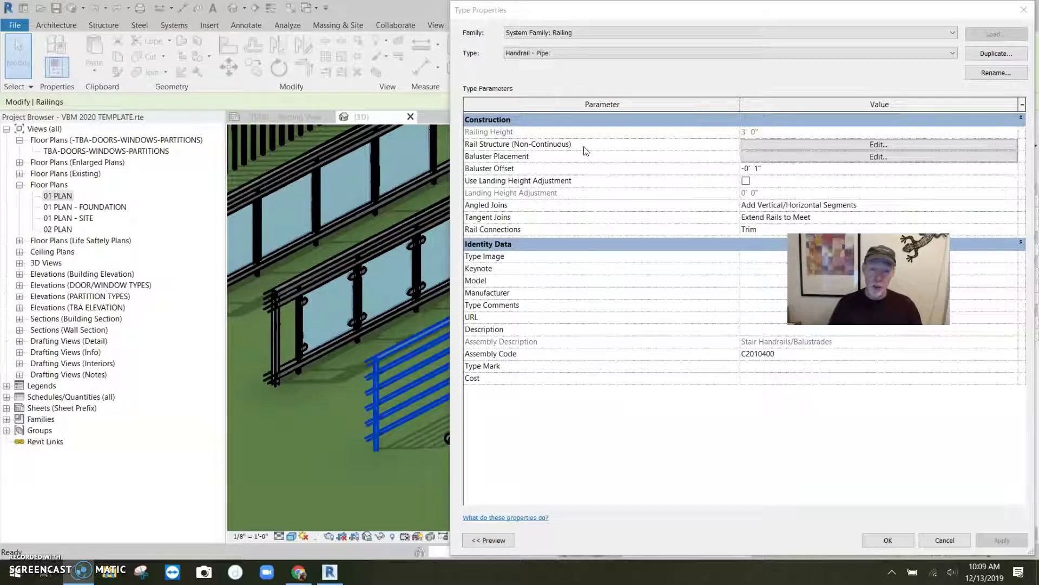
left_click(877, 145)
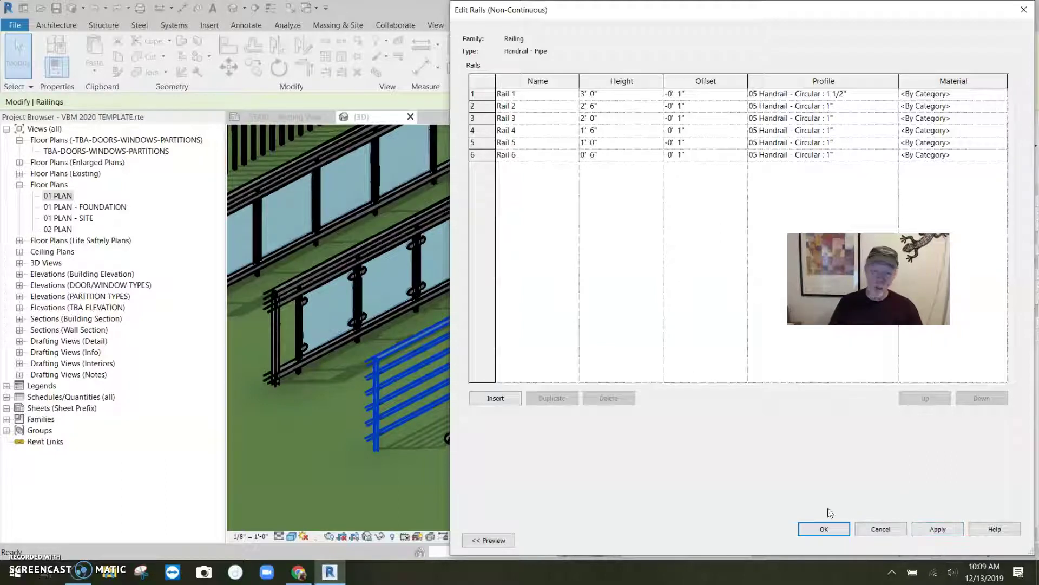
left_click(824, 529)
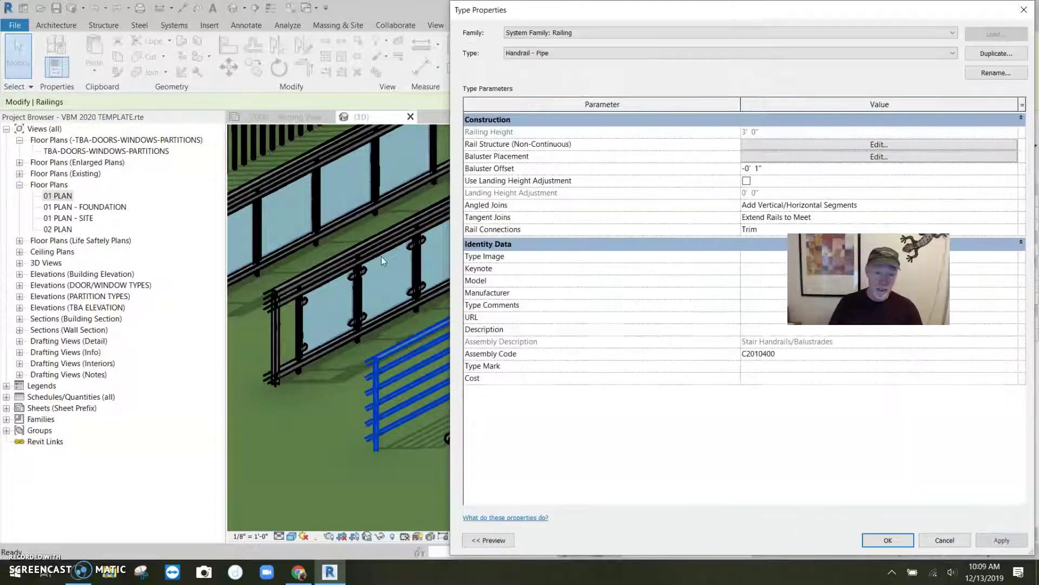
left_click(942, 539)
- Review the rail structure in the type properties of the Handrail - Pipe - Wall railing and close it without changes
left_click(537, 394)
middle_click_drag(602, 427, 456, 378)
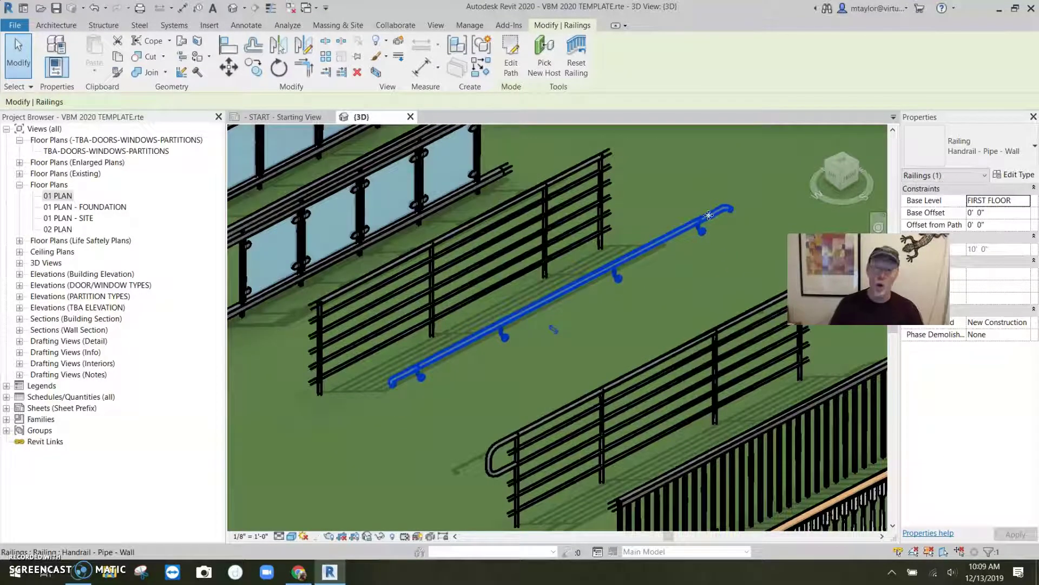
left_click(1017, 176)
left_click(880, 145)
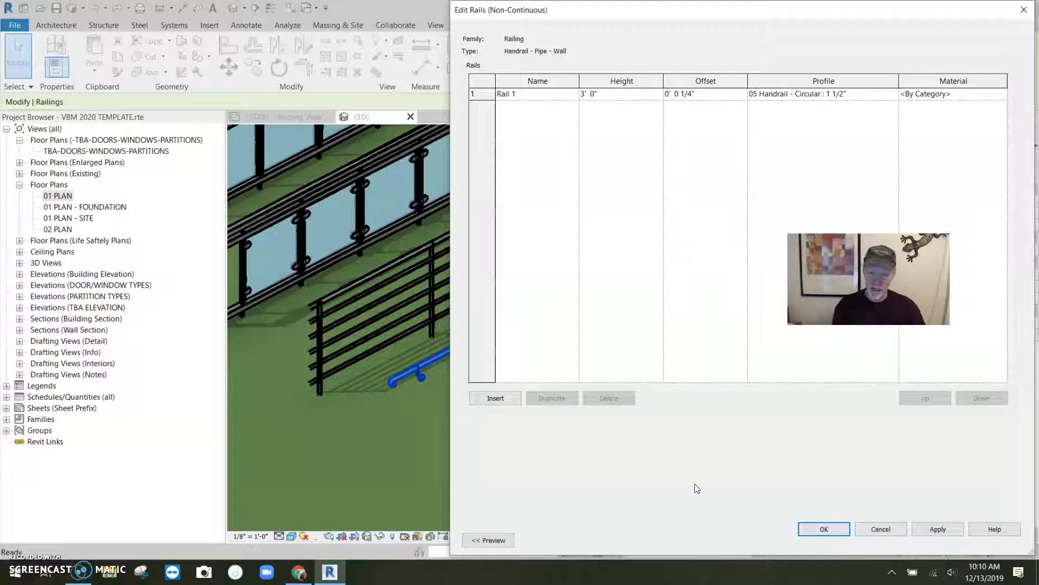
left_click(885, 524)
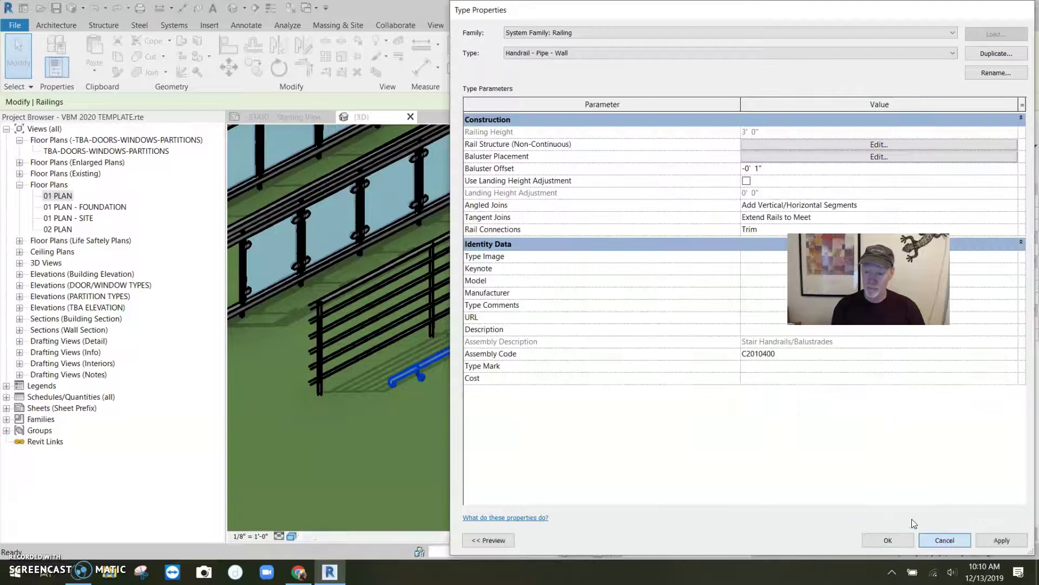
left_click(888, 540)
- Examine the railing row from the fence end and from the opposite side, up to the rectangular guardrail
left_click(457, 431)
middle_click_drag(457, 431, 387, 398)
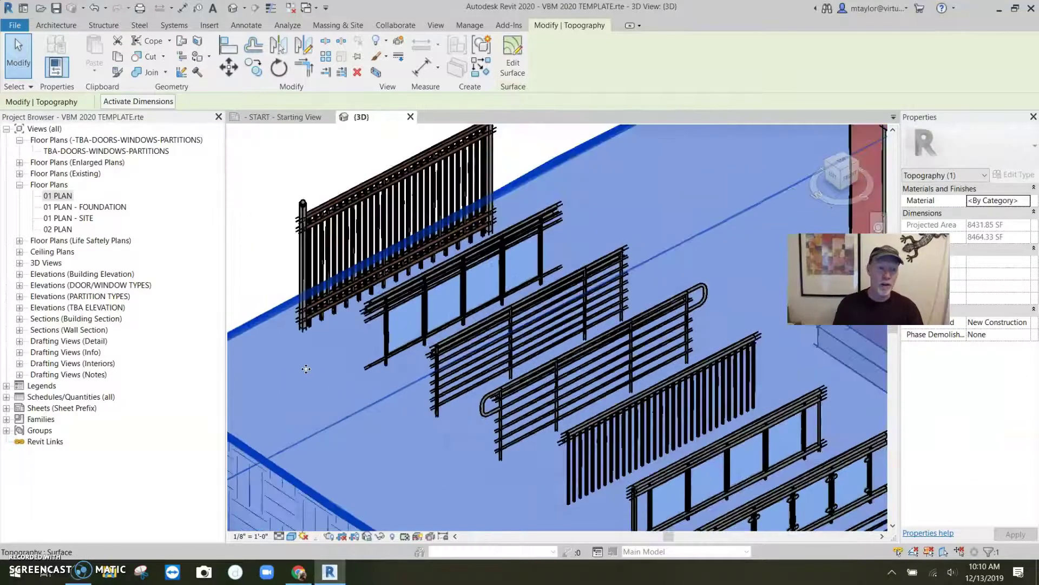
scroll(327, 389, "down", 3)
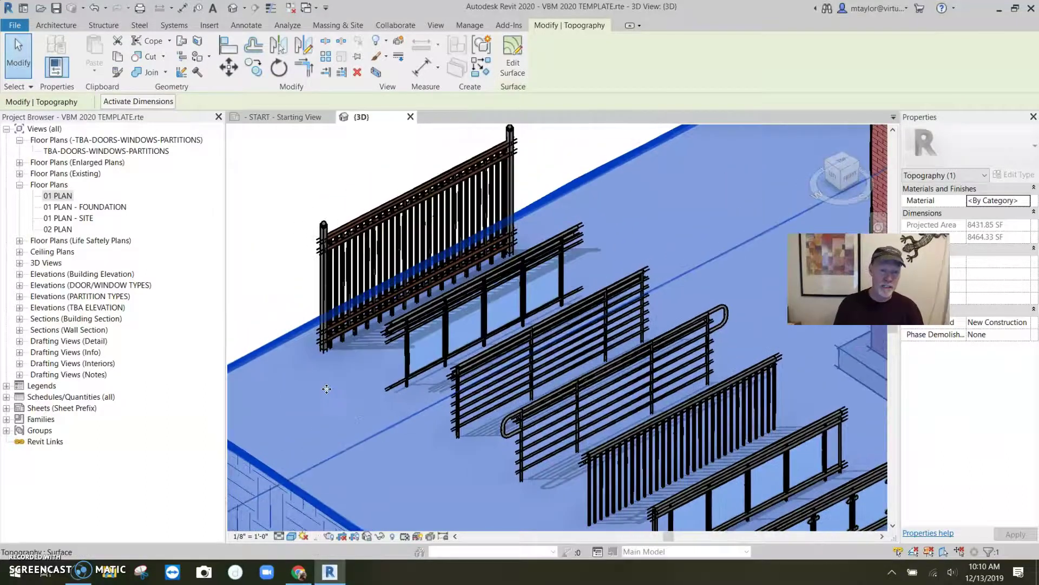
left_click(622, 443)
middle_click_drag(622, 444, 543, 429)
key("Escape")
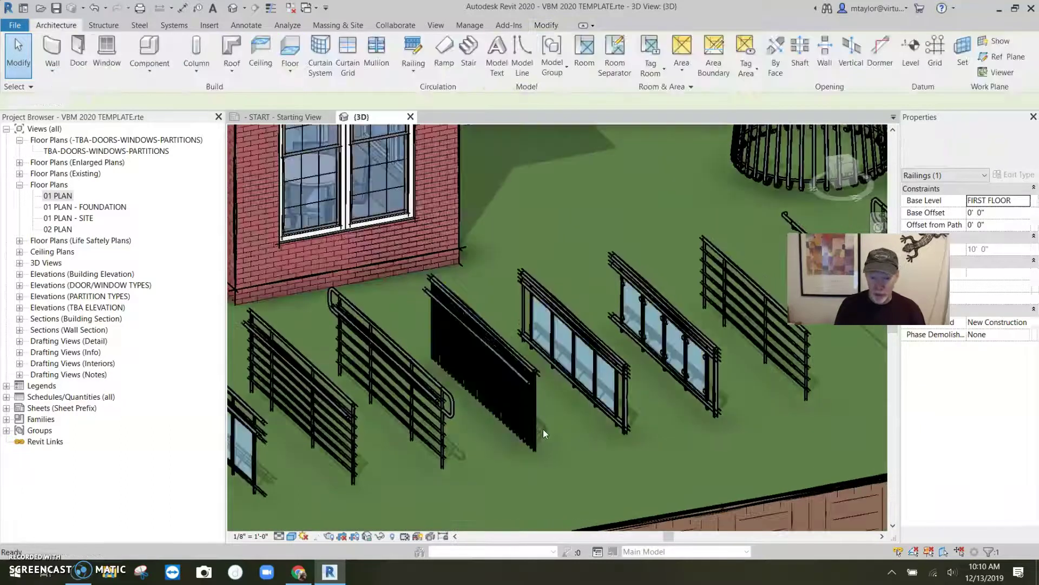
scroll(546, 427, "up", 3)
left_click(518, 390)
middle_click_drag(509, 398, 635, 418, "shift")
key("Escape")
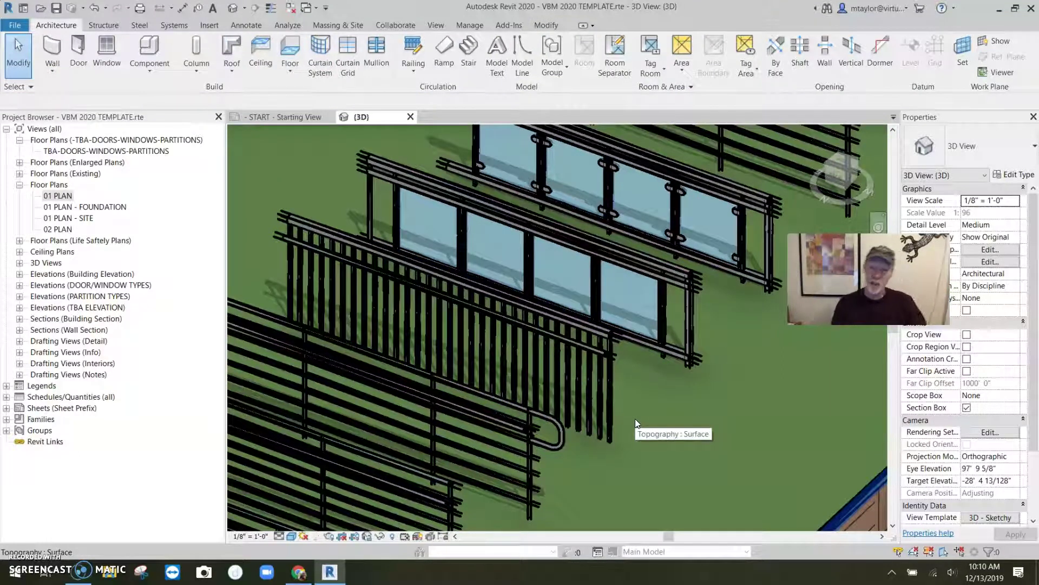
- Review the rail structure in the type properties of the Guardrail - Rectangular railing
left_click(611, 366)
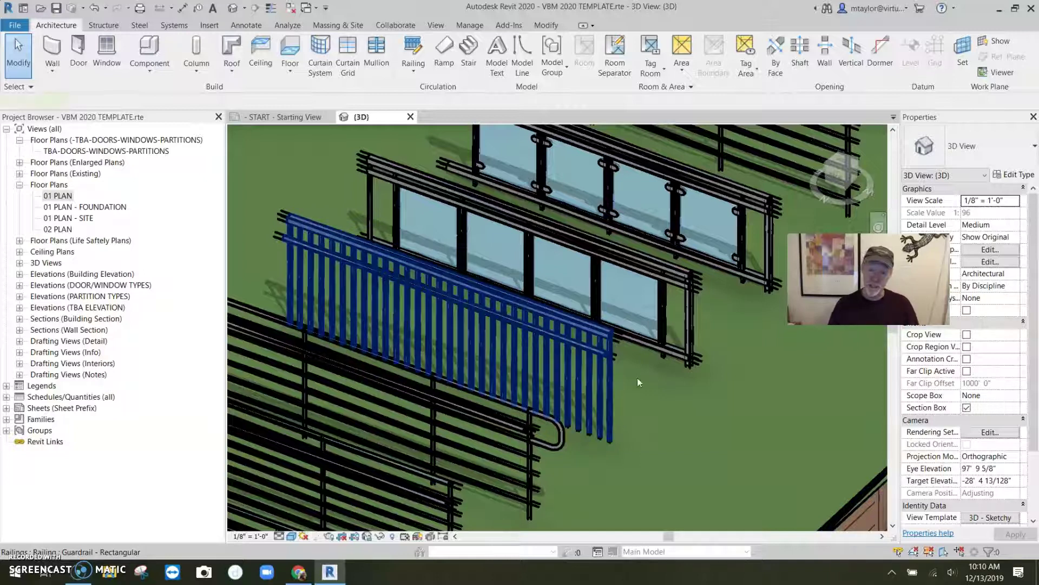
left_click(1013, 174)
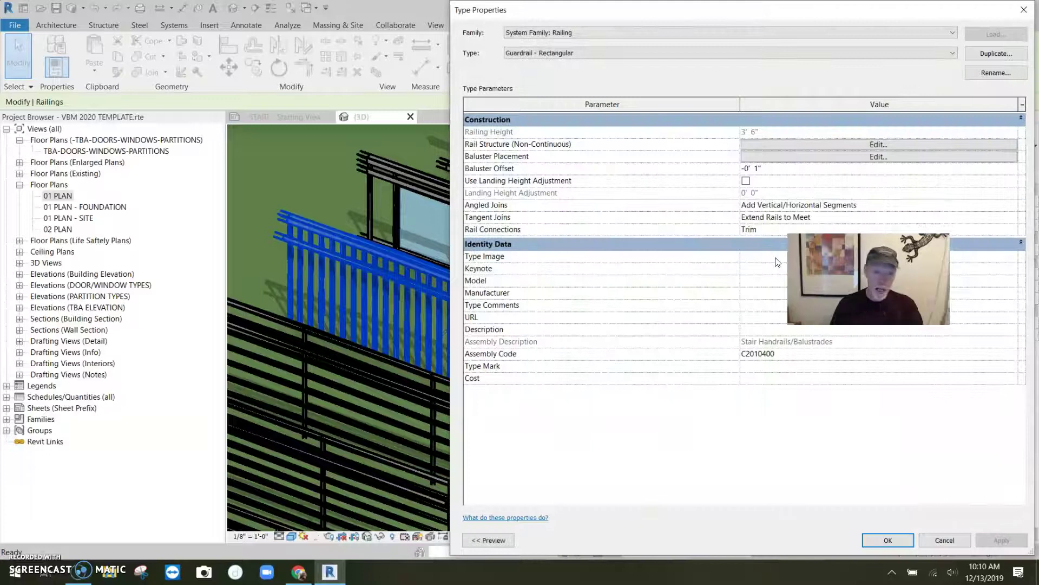
left_click(880, 145)
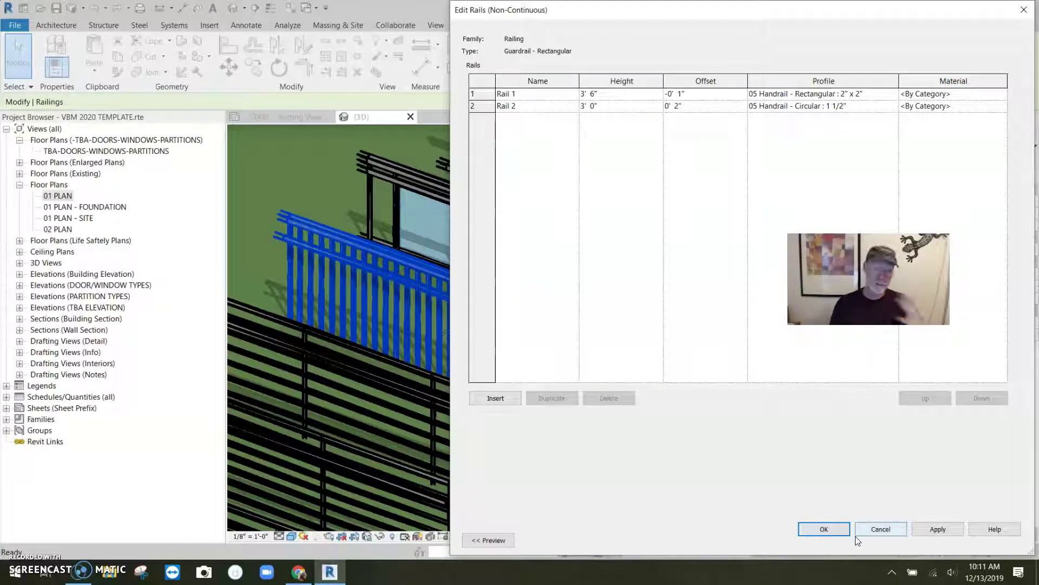
left_click(884, 530)
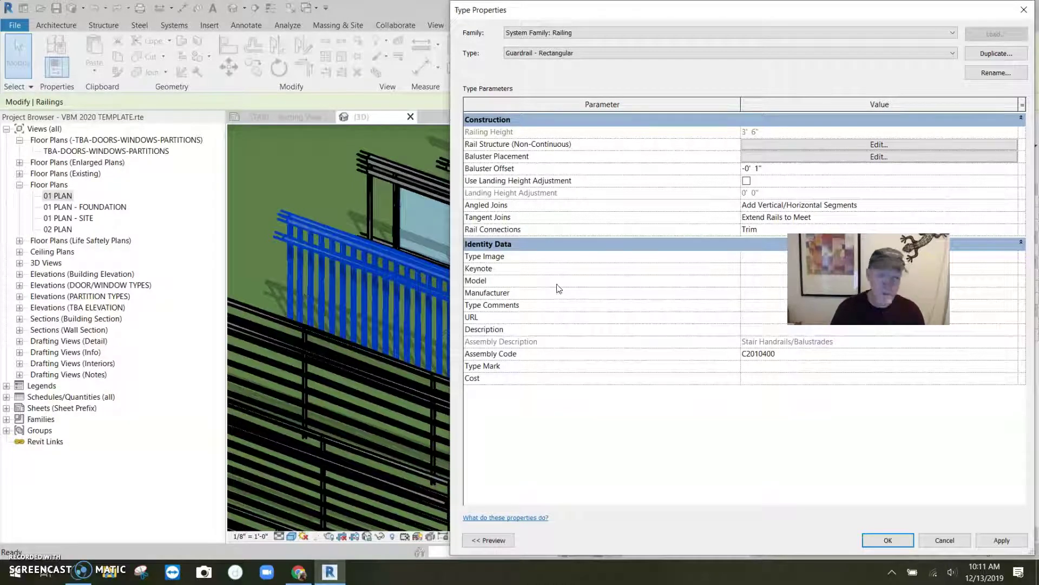
- Review the baluster placement of the Guardrail - Rectangular type, including its main pattern and posts, and close the type properties without changes
left_click(880, 157)
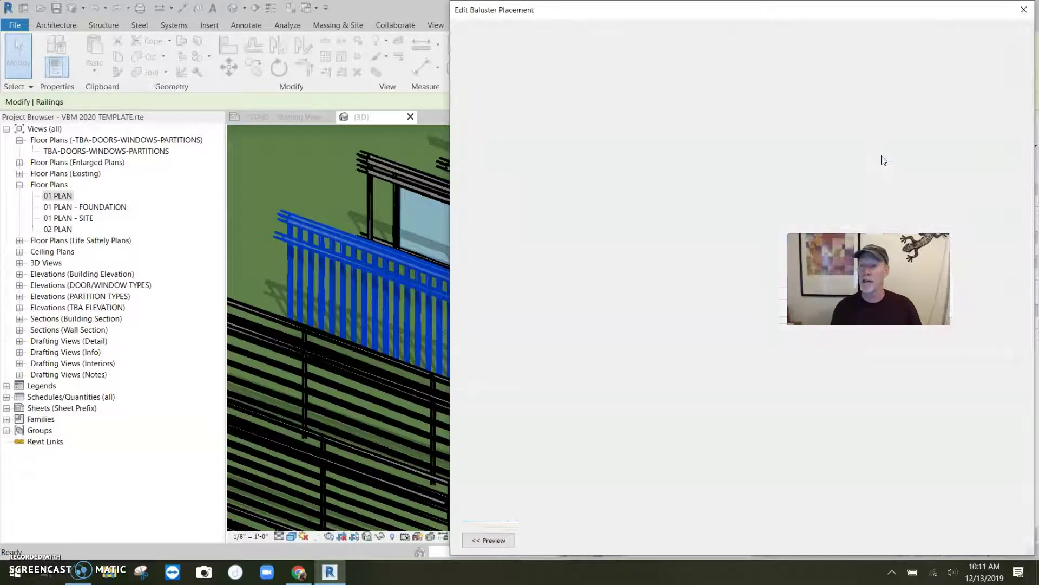
left_click_drag(731, 14, 654, 25)
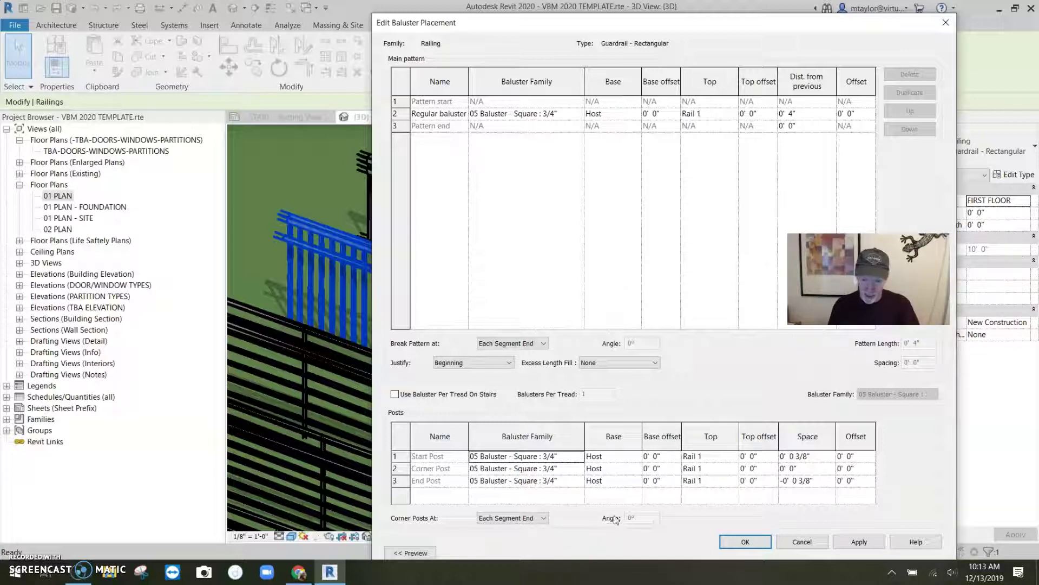
left_click(802, 541)
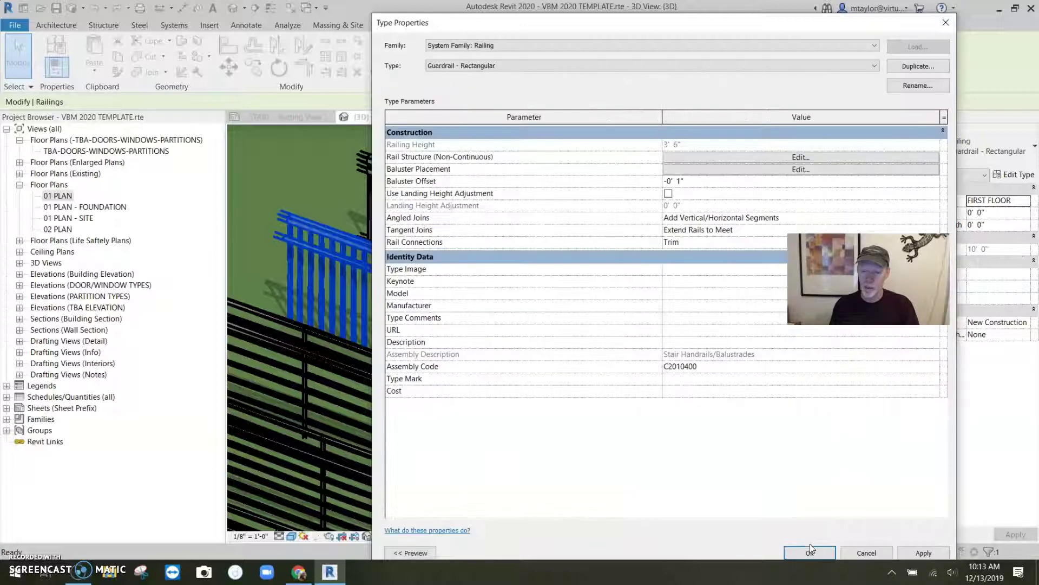
left_click(809, 546)
left_click(758, 422)
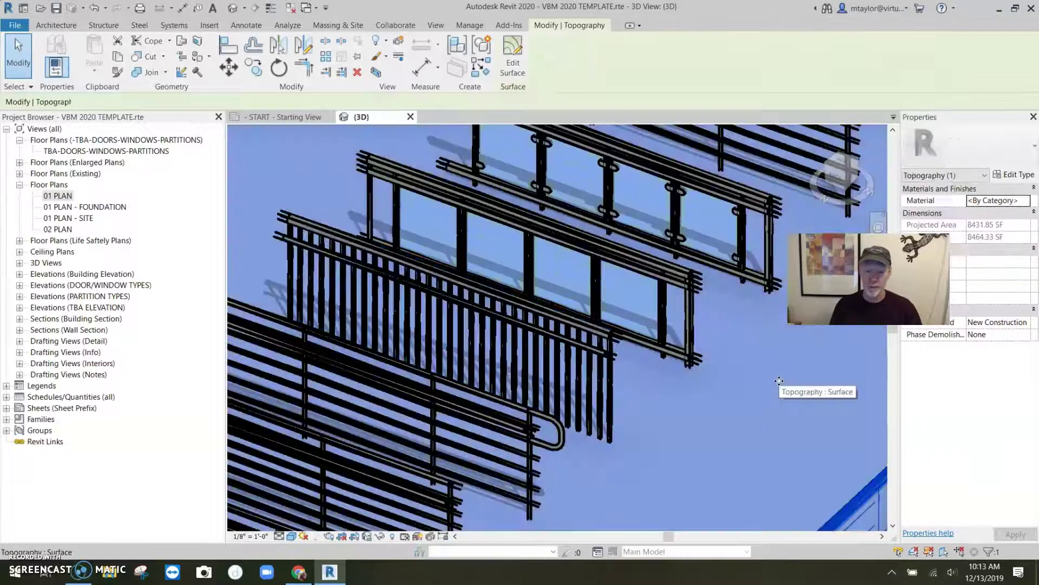
middle_click_drag(758, 422, 665, 384)
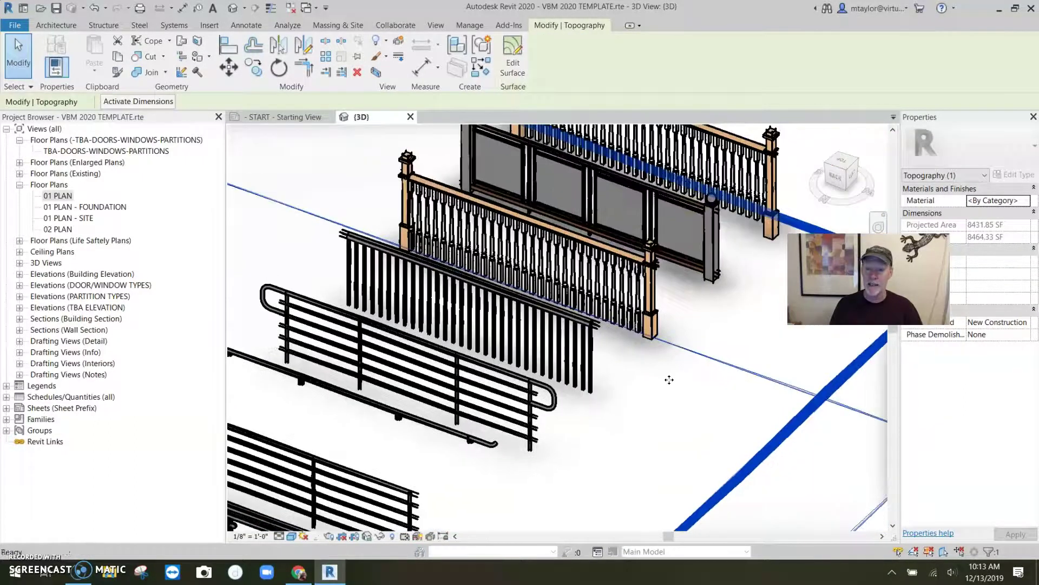
key("Escape")
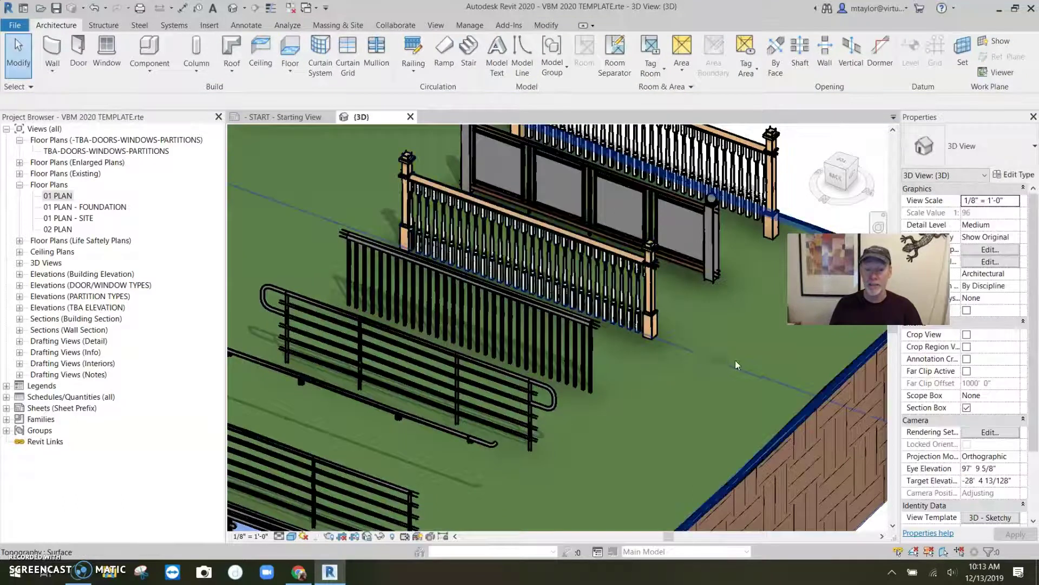
- Review the rail structure of the Handrail - Residential type, including the available rail profiles, and close it without changes
left_click(647, 309)
middle_click_drag(660, 383, 594, 425)
key("Escape")
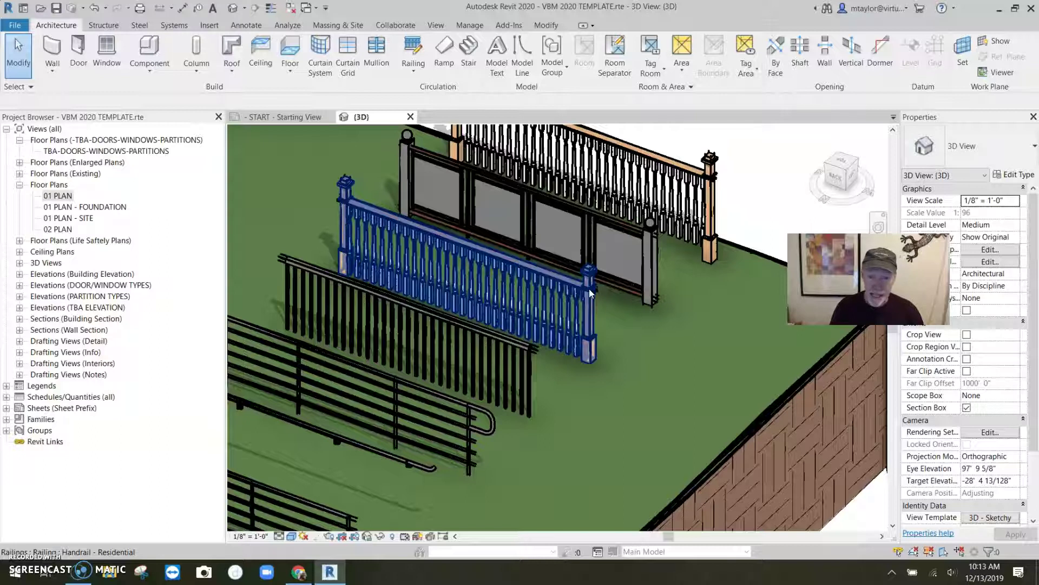
left_click(588, 339)
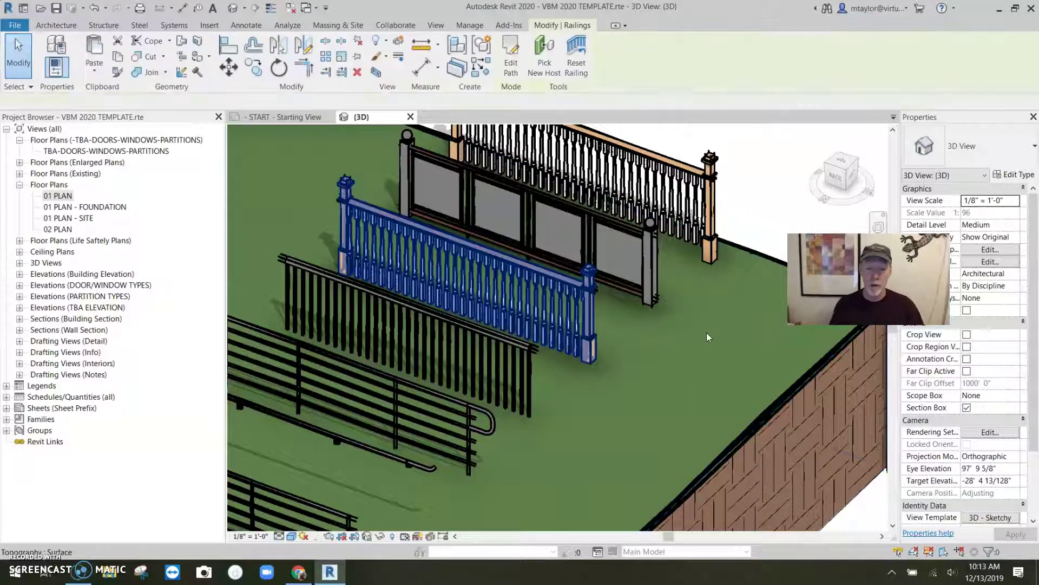
left_click(1014, 174)
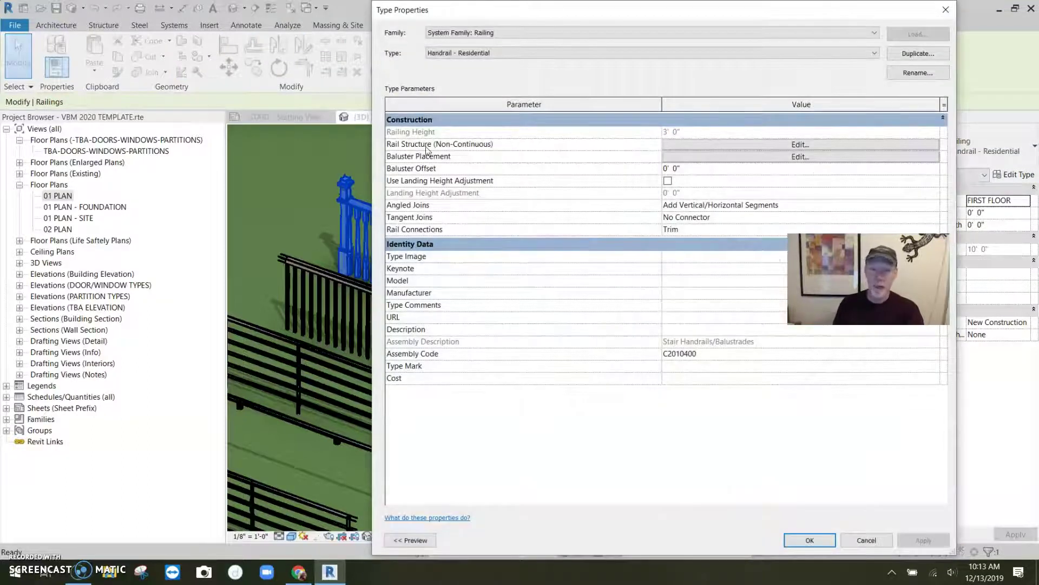
left_click(798, 144)
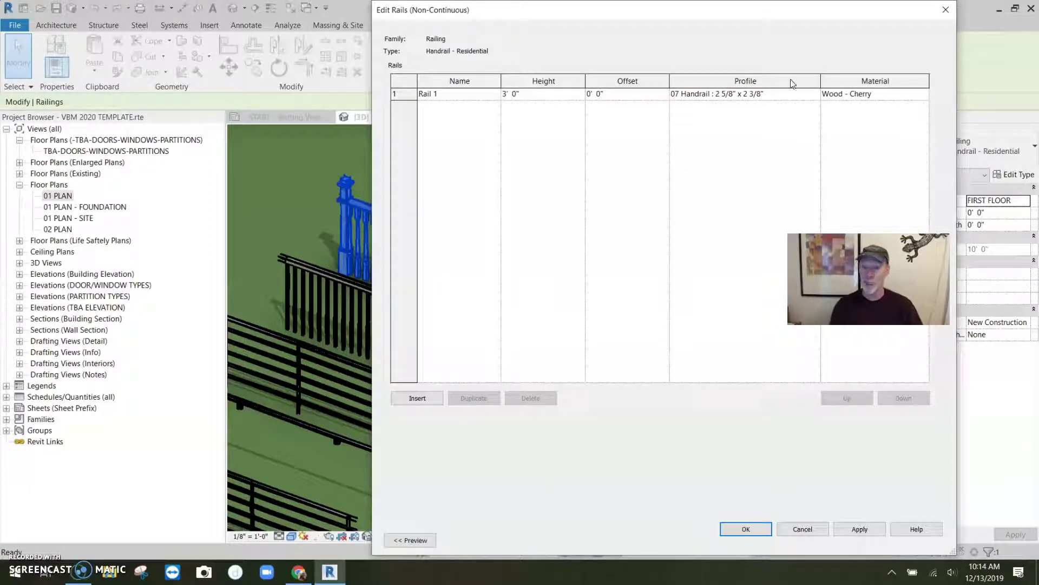
left_click(780, 95)
left_click(815, 94)
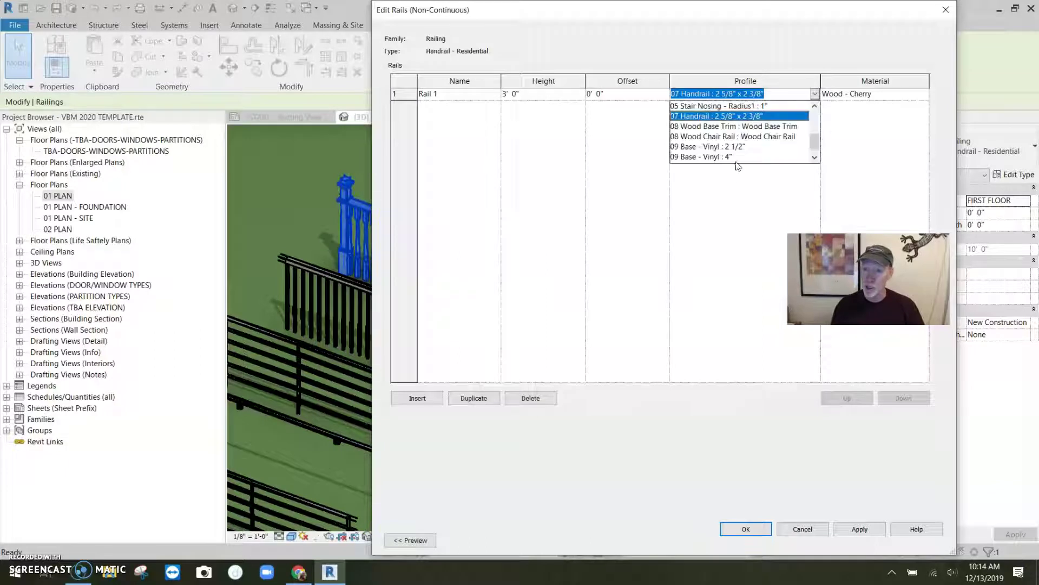
left_click(724, 214)
left_click(746, 197)
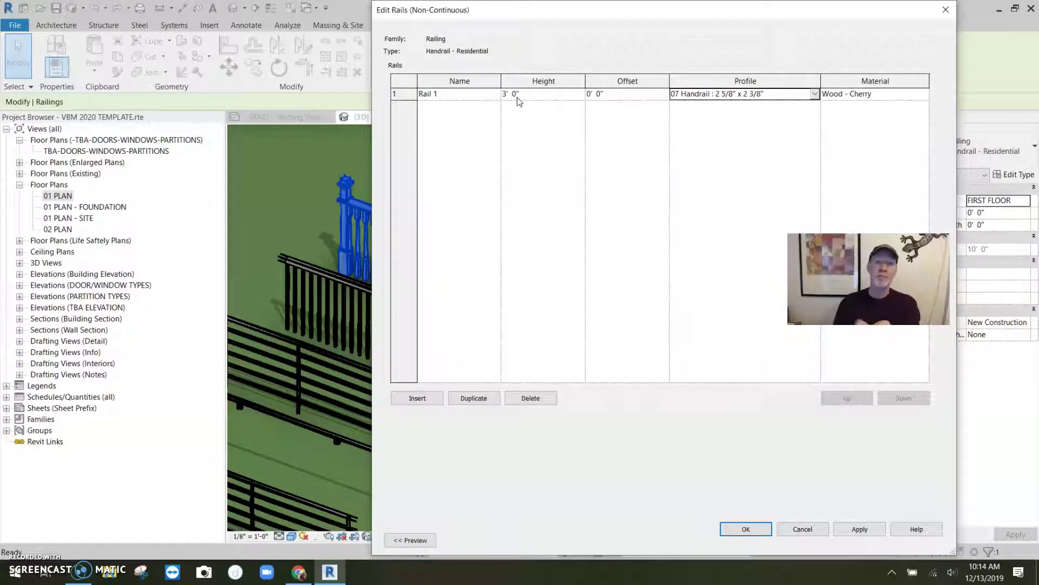
left_click(803, 529)
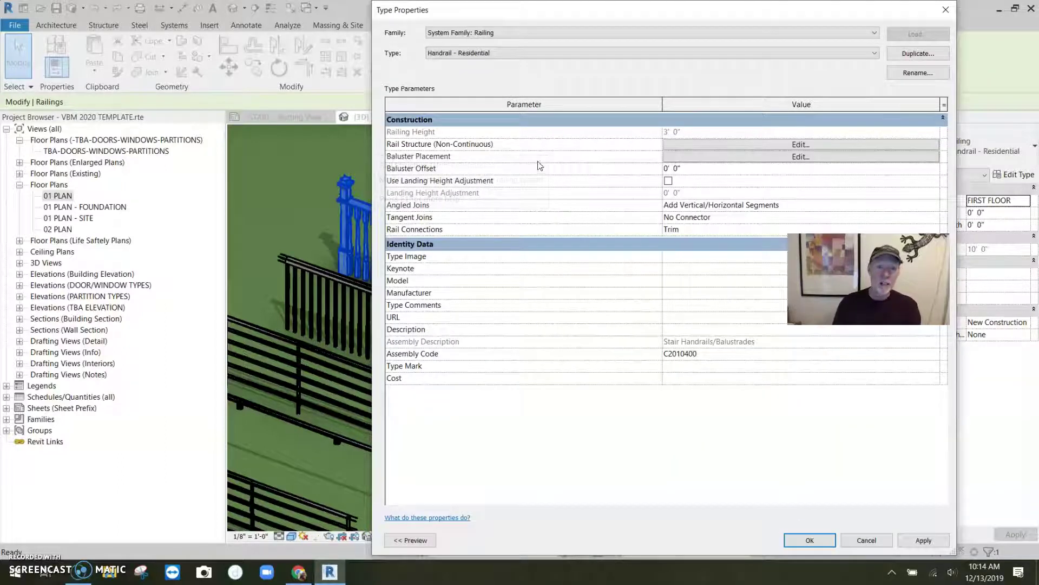
- Set the regular baluster's distance from previous to 6" in the Handrail - Residential baluster placement and apply it to the railing
left_click(796, 157)
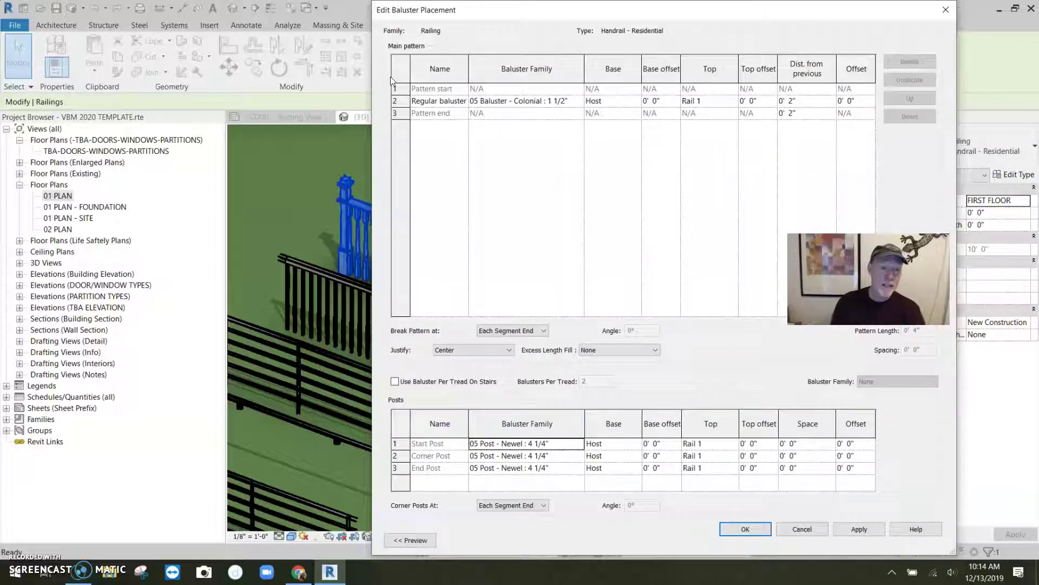
left_click_drag(482, 11, 571, 24)
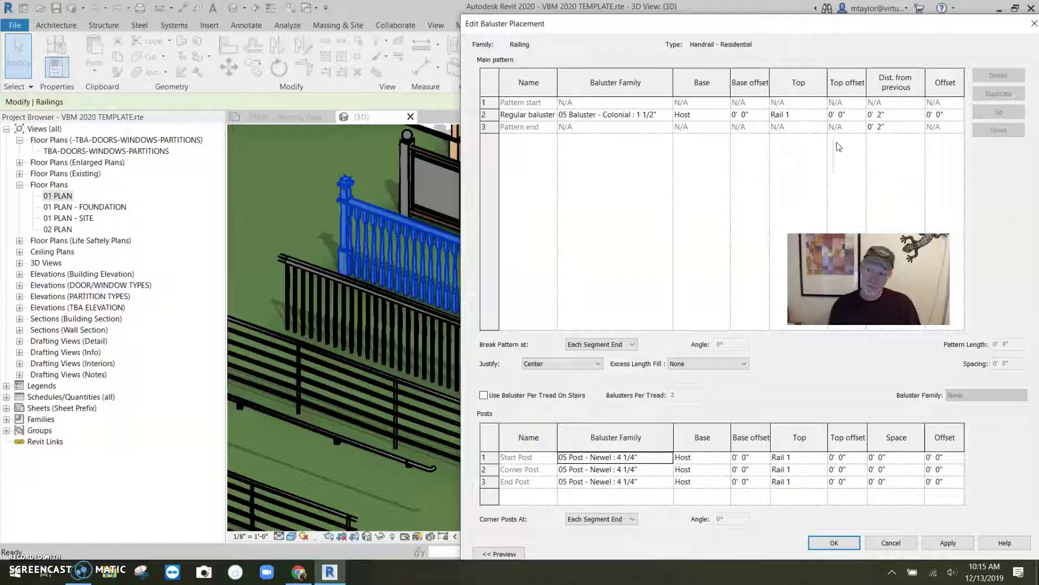
left_click(880, 115)
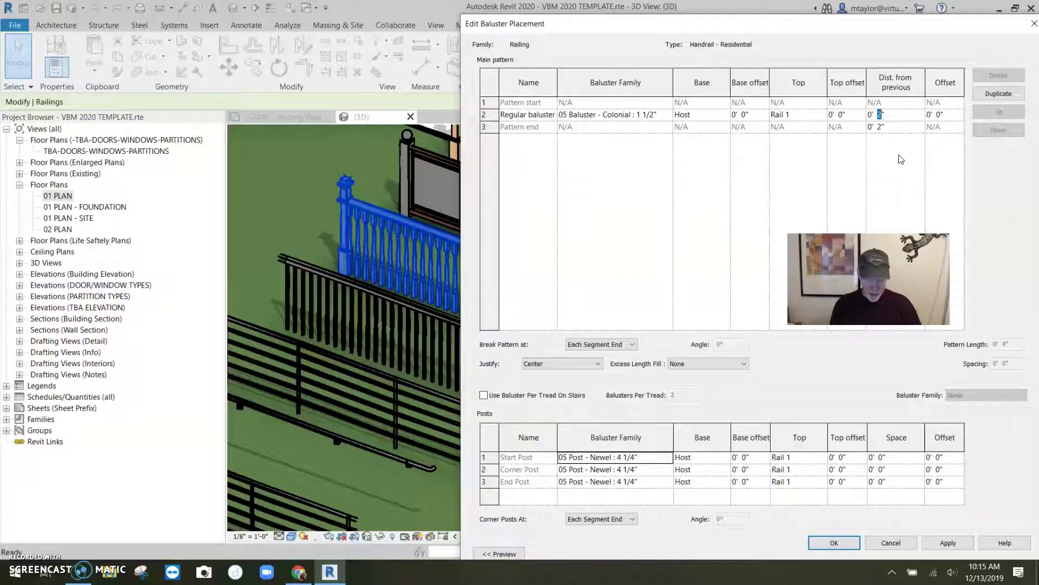
left_click(783, 163)
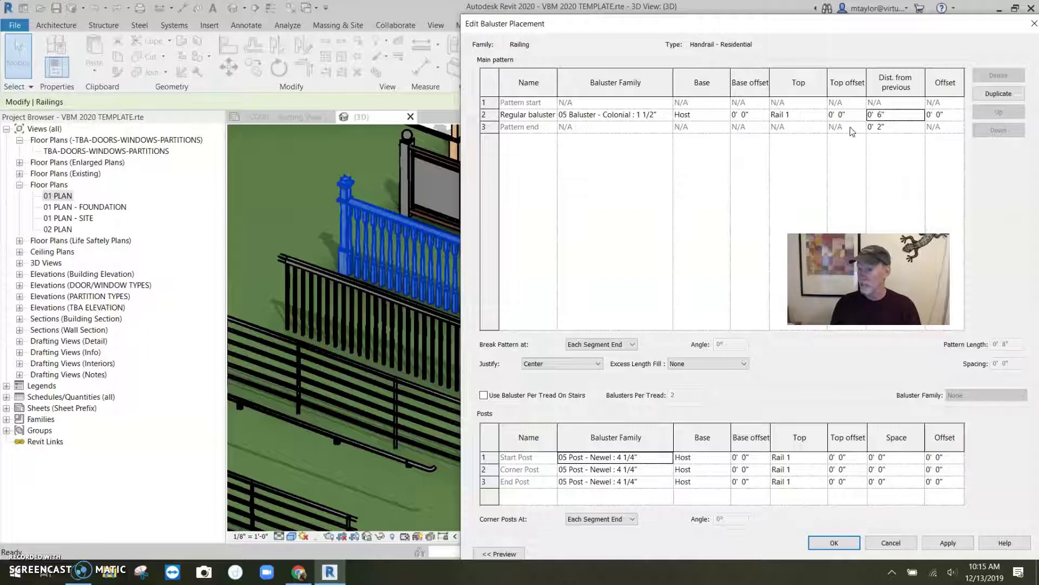
left_click(948, 543)
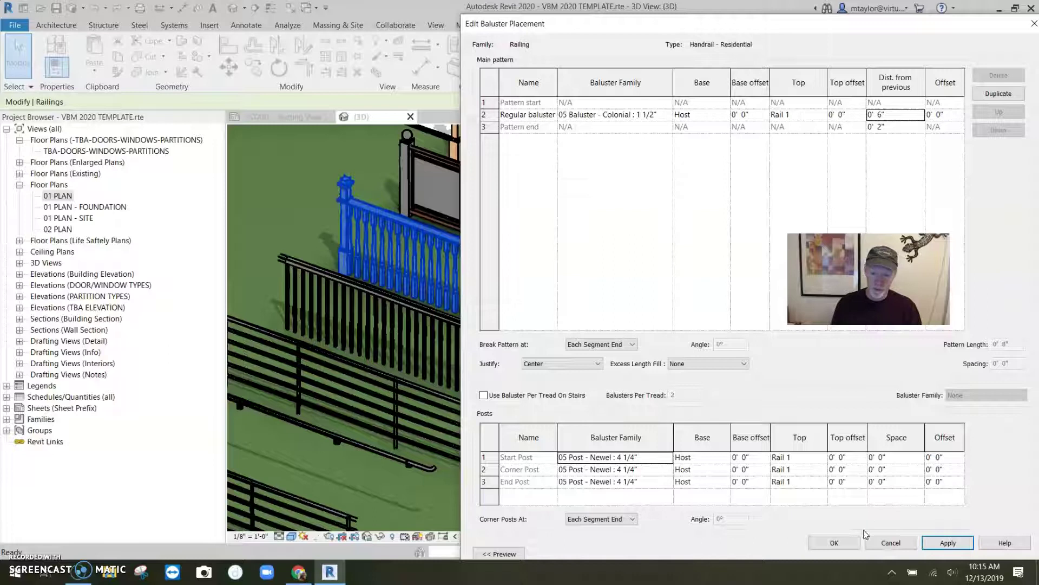
left_click(848, 543)
left_click(1012, 553)
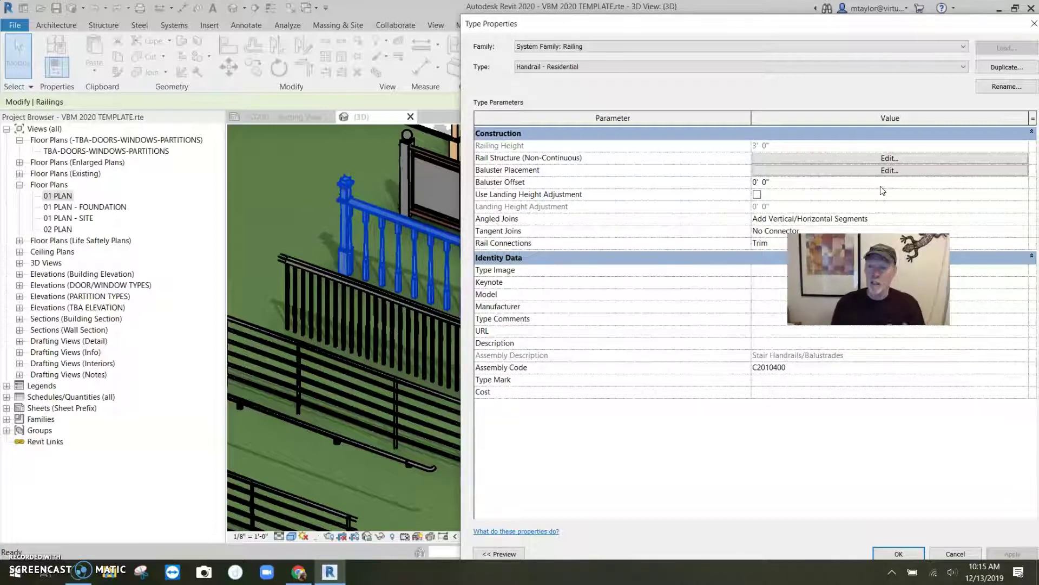
- Review the main pattern and posts in the Handrail - Residential baluster placement again and close the type properties
left_click(889, 170)
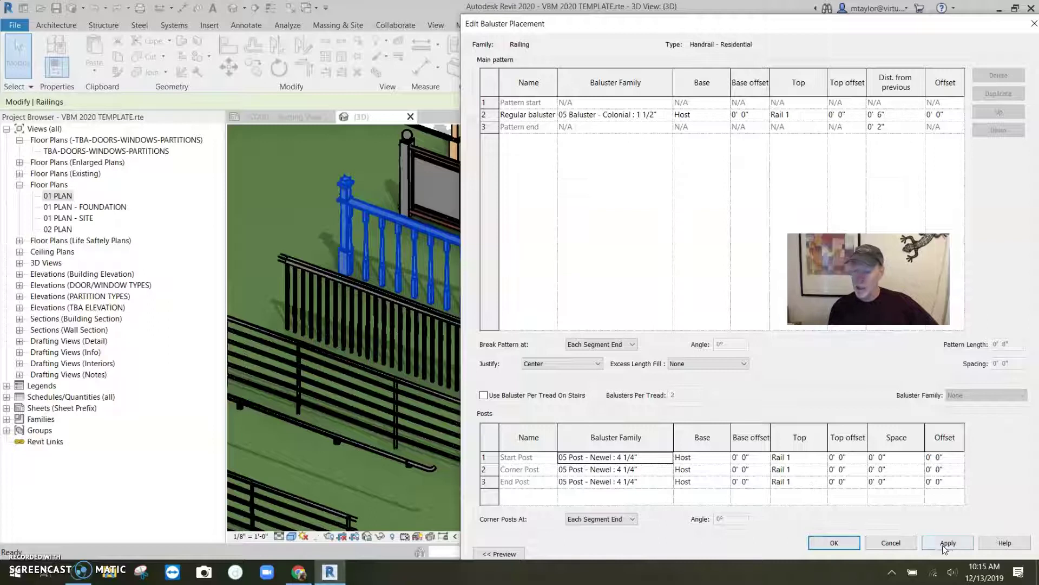
left_click(845, 545)
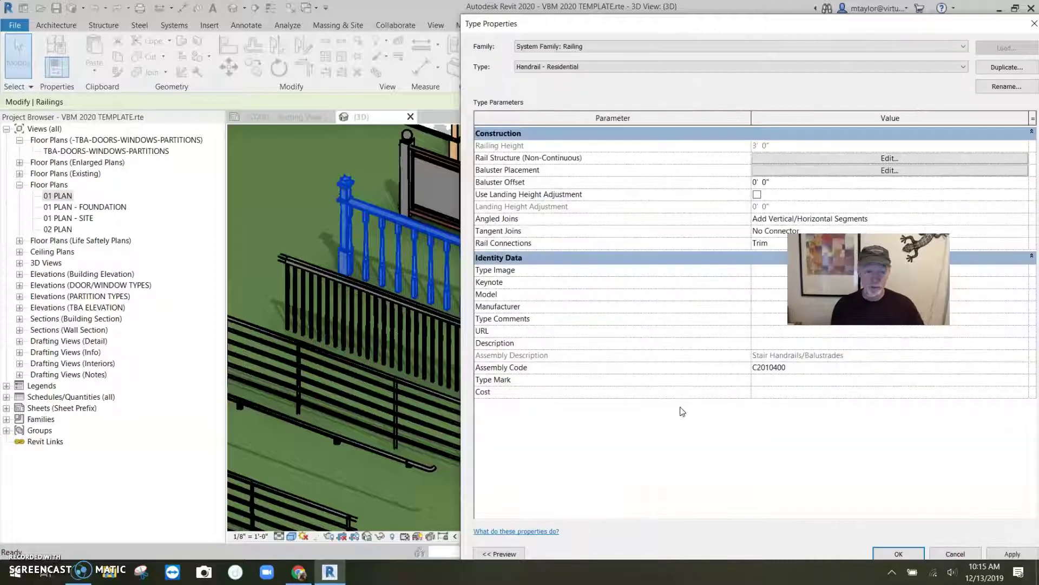
left_click(899, 553)
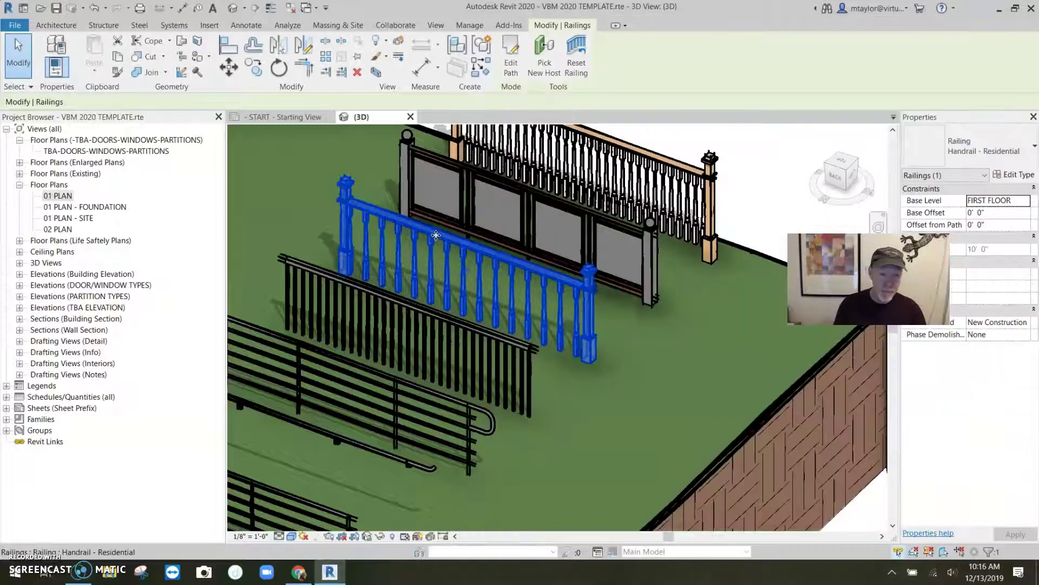
- Extend the residential railing's path with an angled line segment from its near end and finish the sketch
left_click(511, 56)
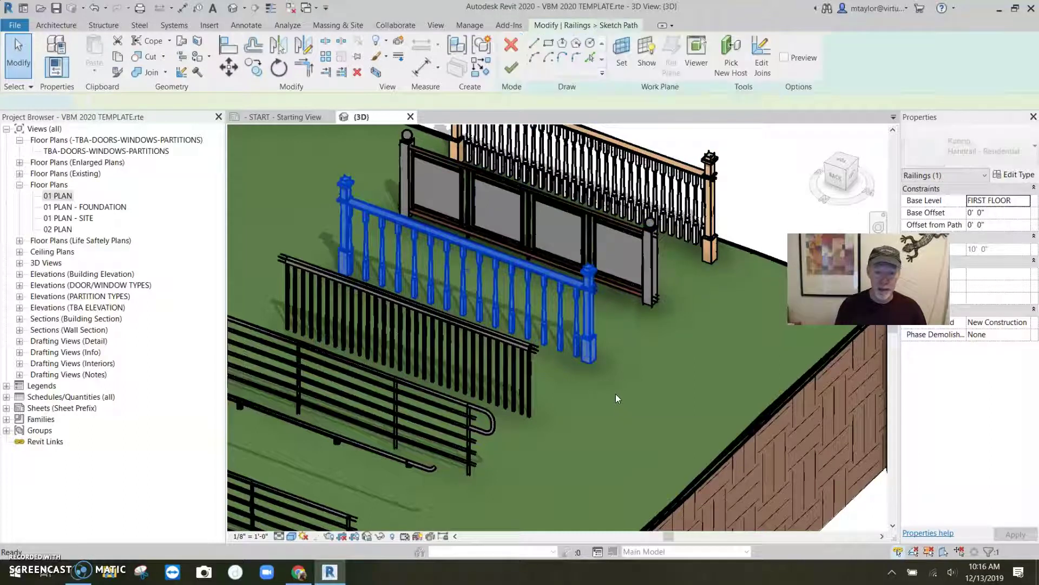
left_click(532, 337)
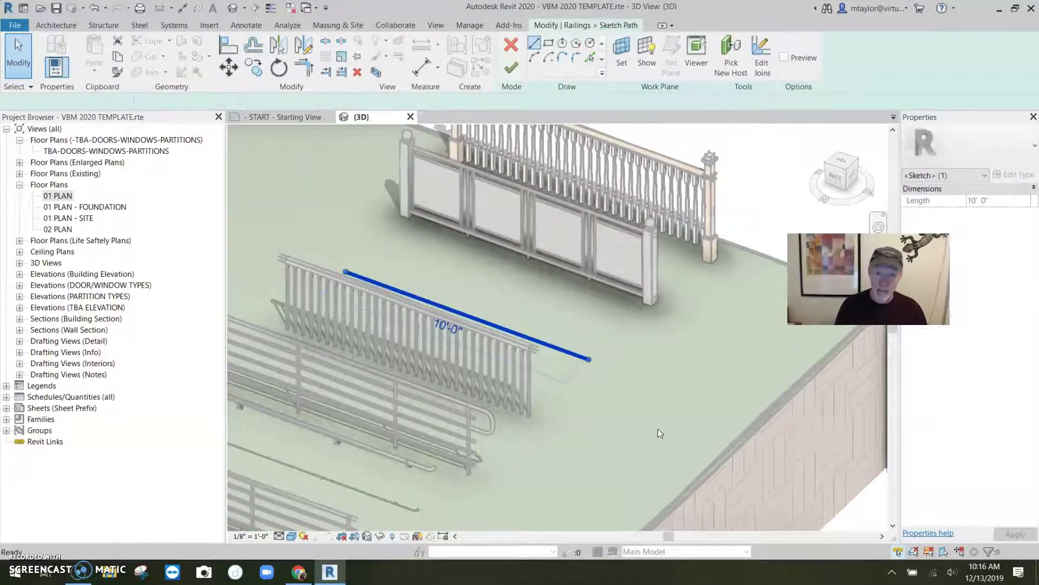
key("l")
key("i")
left_click(589, 359)
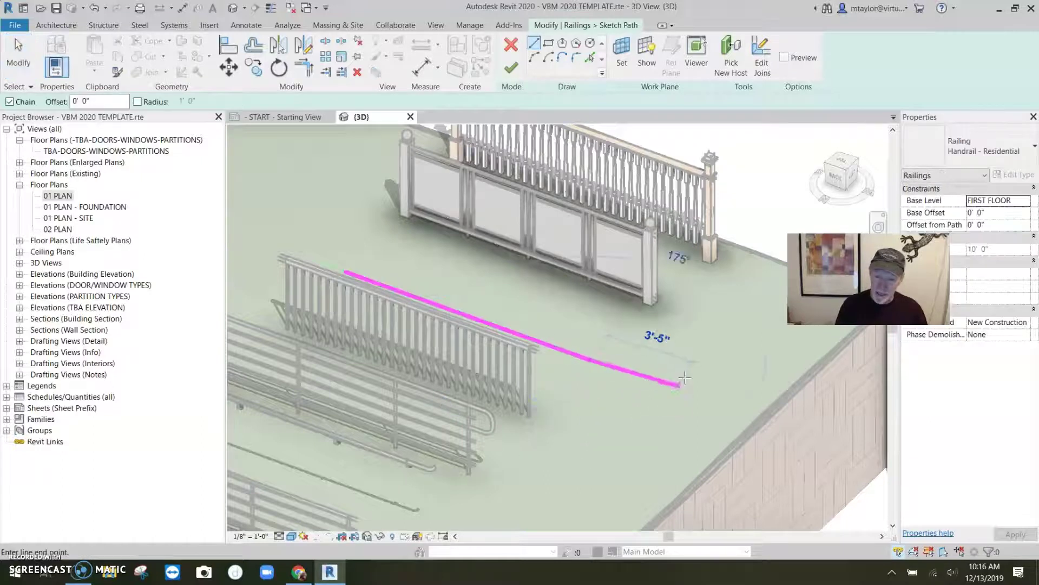
left_click(710, 338)
key("Escape")
key("Escape")
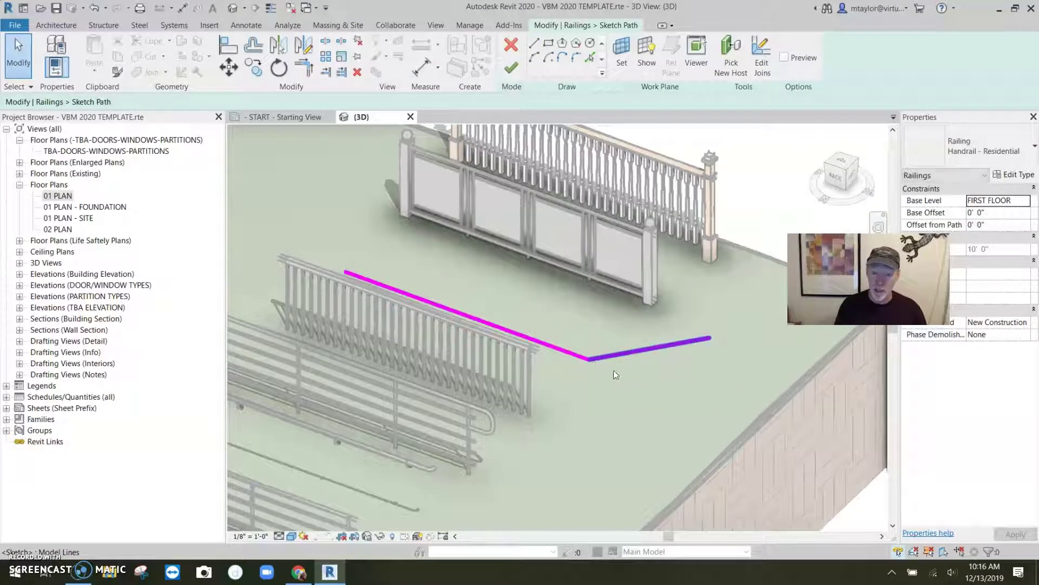
left_click(511, 67)
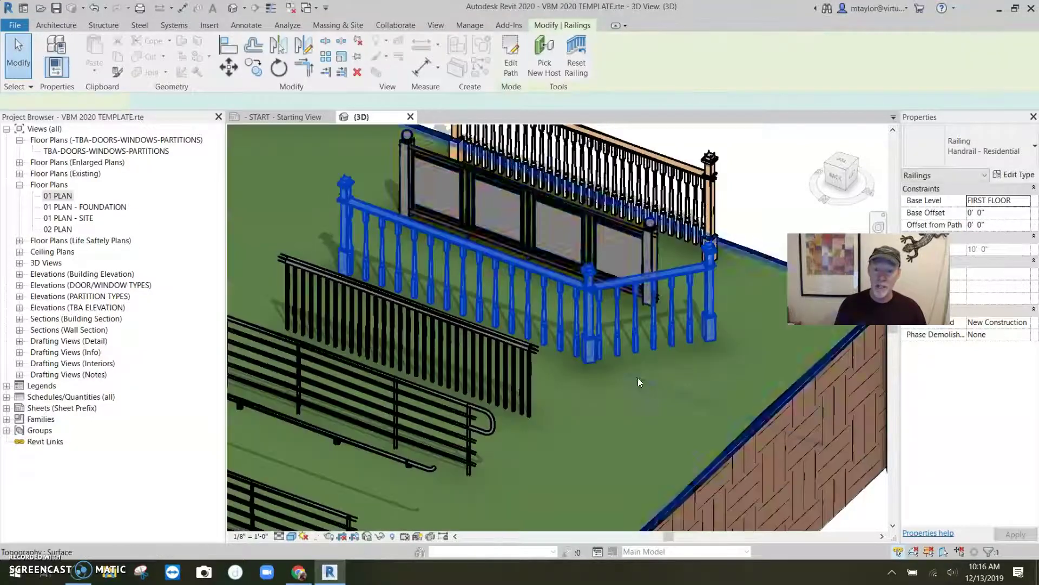
key("Escape")
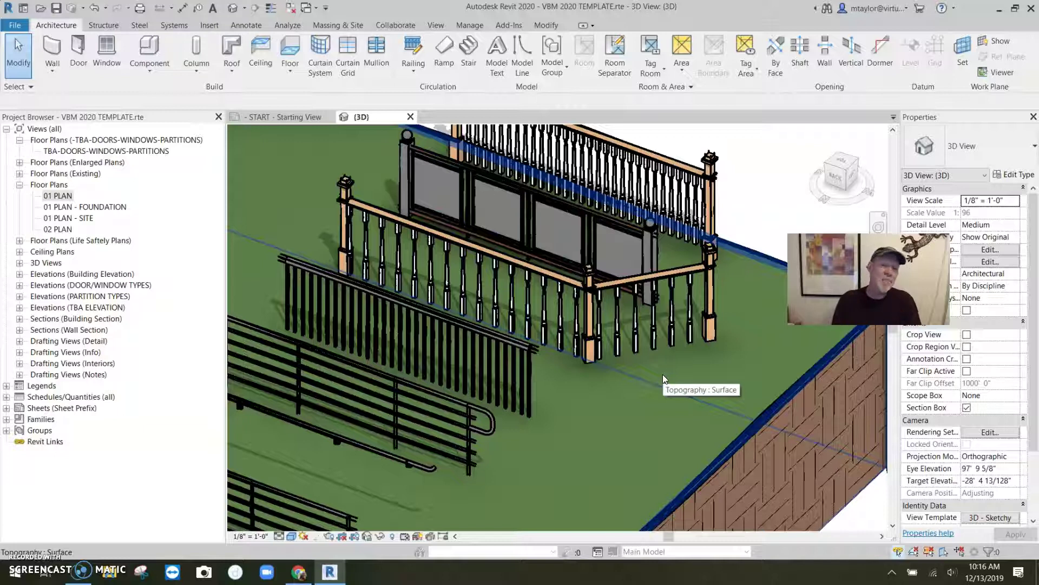
- Examine the angled residential railing with its corner post, the glass panel and pipe railings, and the rest of the row in 3D
middle_click_drag(638, 356, 586, 432, "shift")
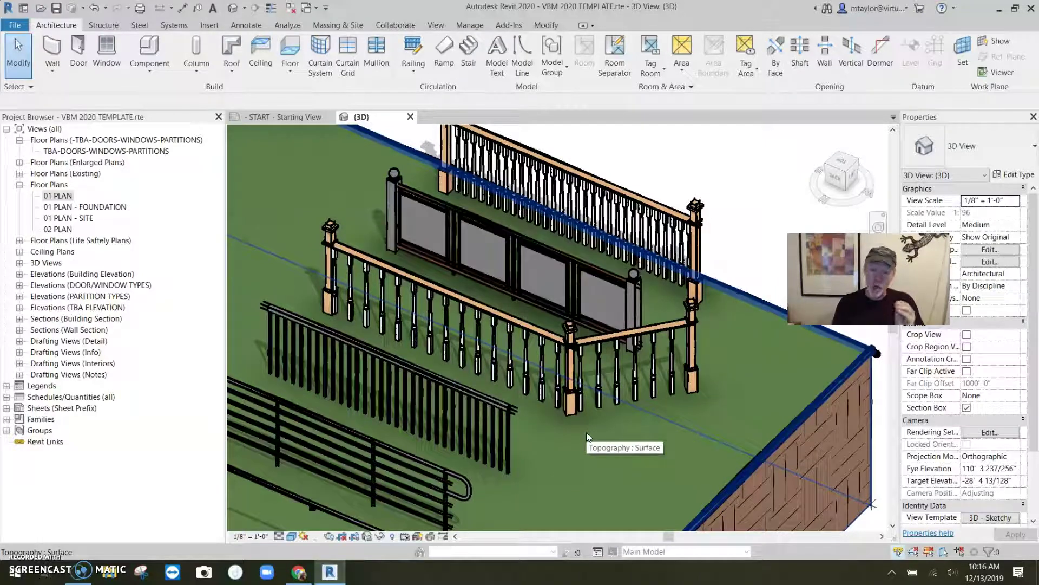
middle_click_drag(504, 483, 677, 256)
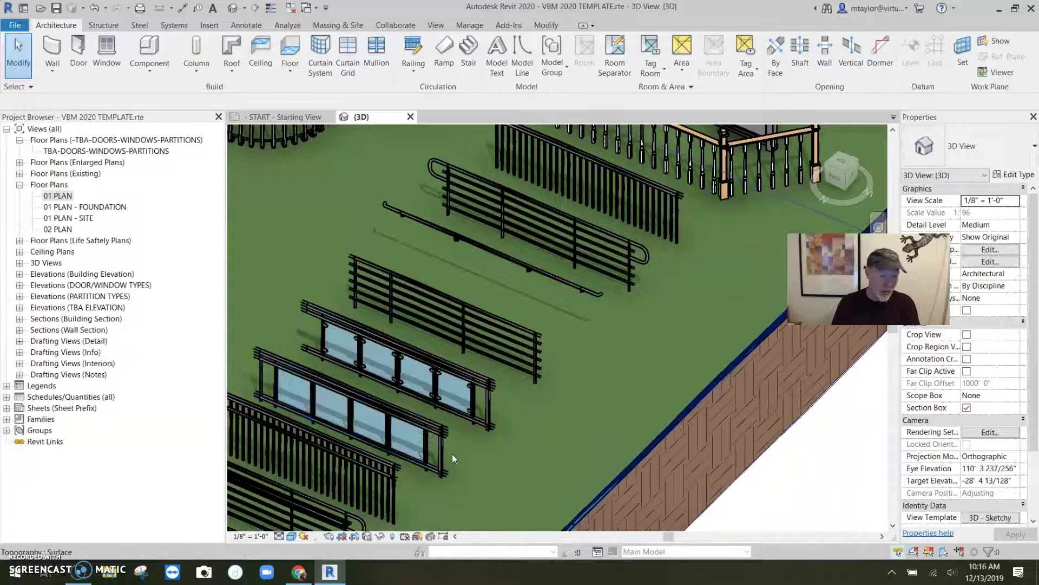
scroll(456, 410, "up", 5)
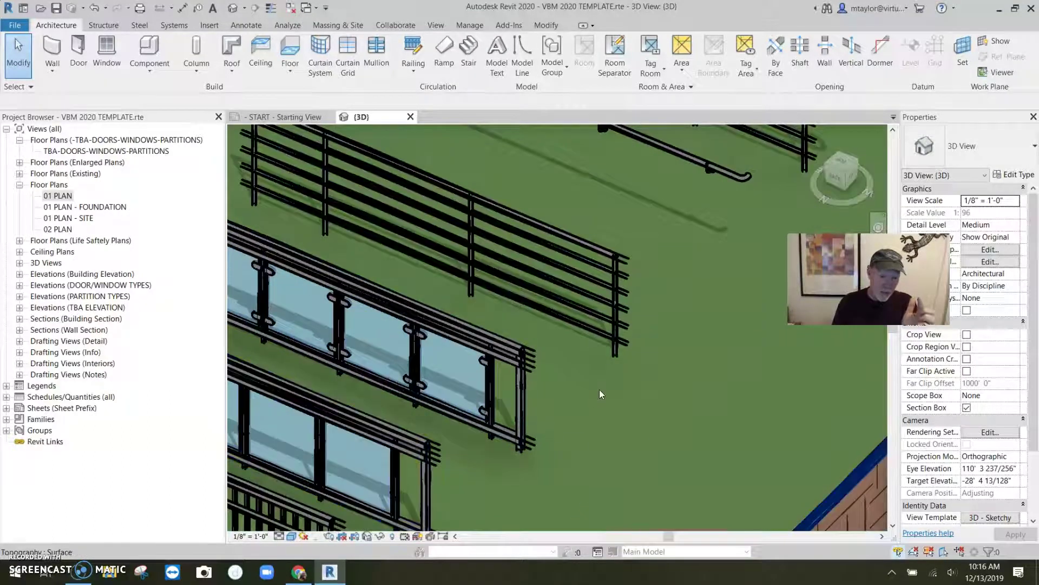
scroll(596, 393, "down", 2)
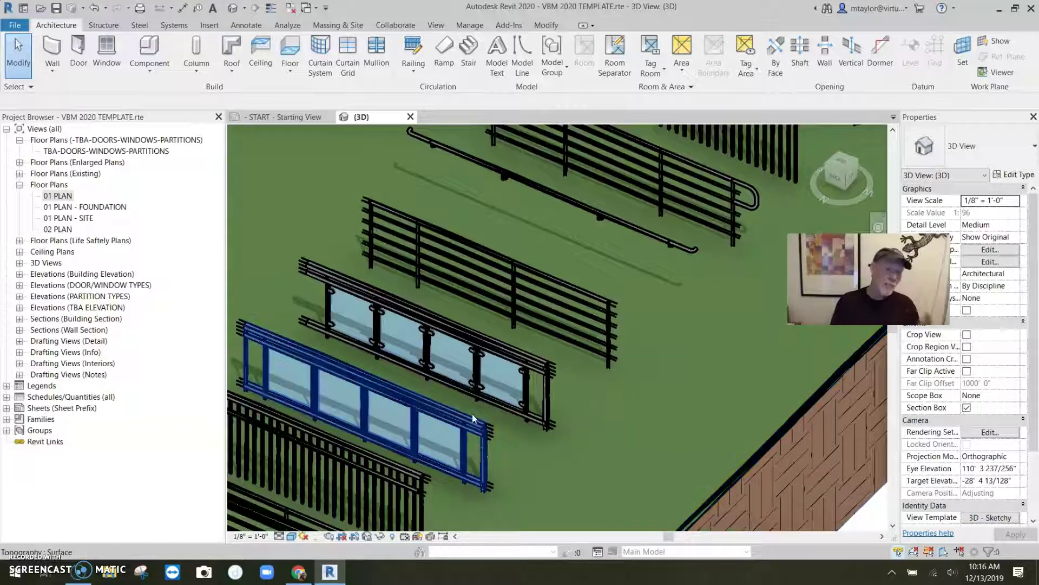
scroll(667, 353, "down", 2)
middle_click_drag(703, 304, 609, 357)
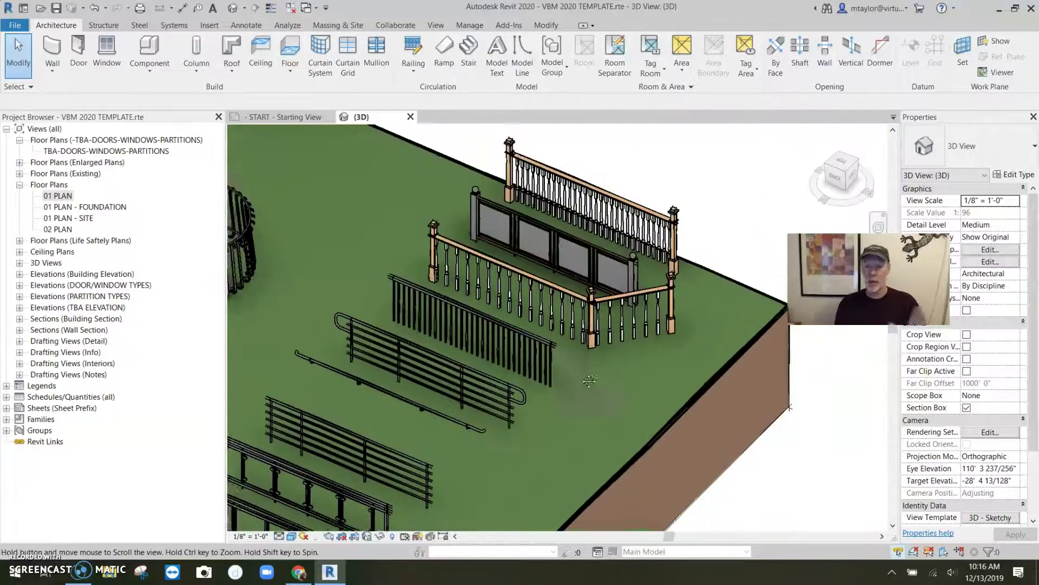
scroll(609, 356, "up", 3)
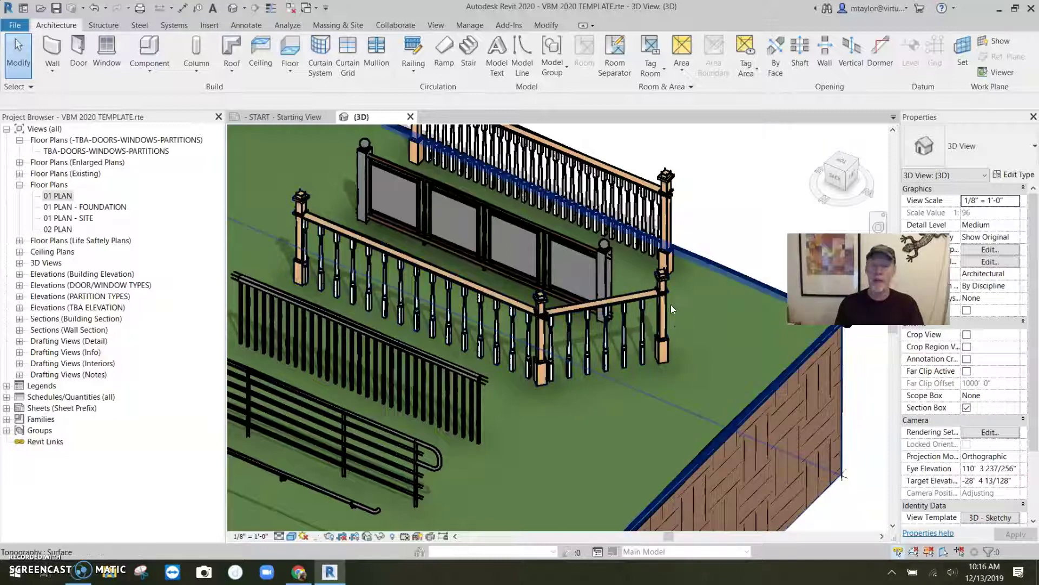
scroll(580, 418, "down", 1)
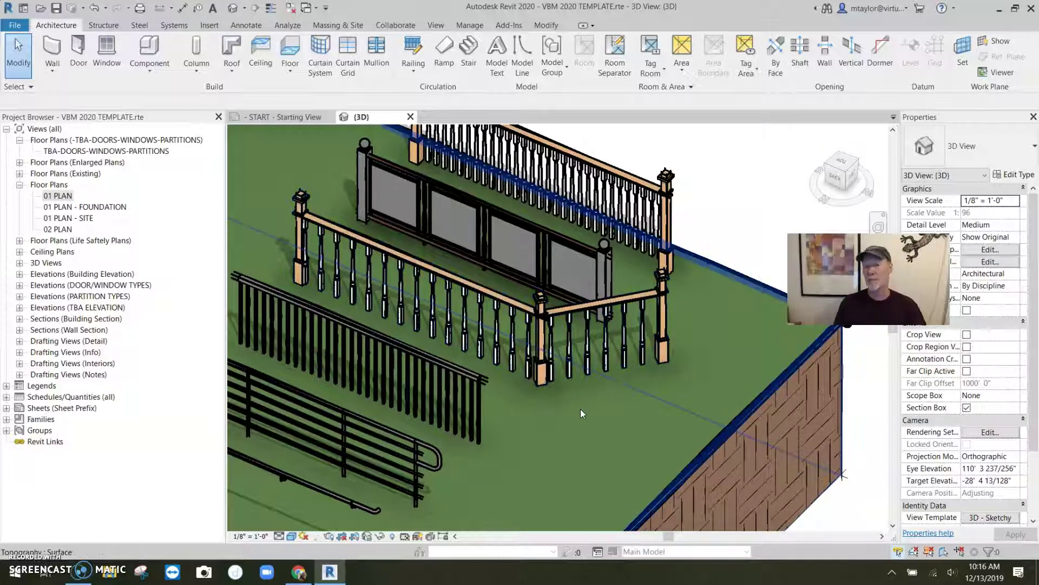